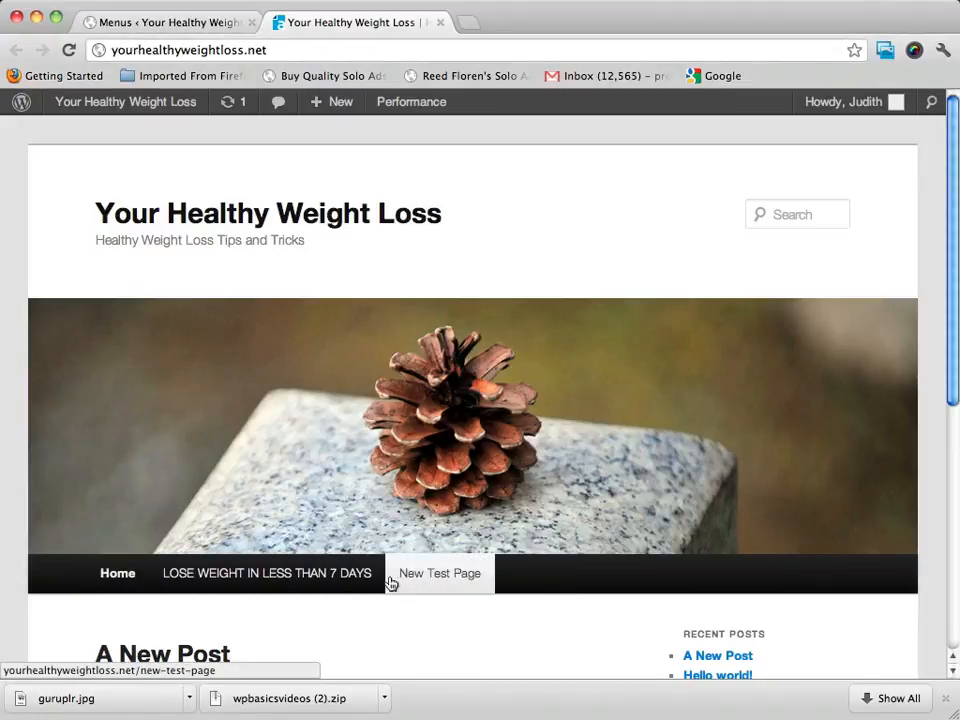
- Publish a new page titled "One More Test Page" and reload the live site to check its navigation bar
click(122, 26)
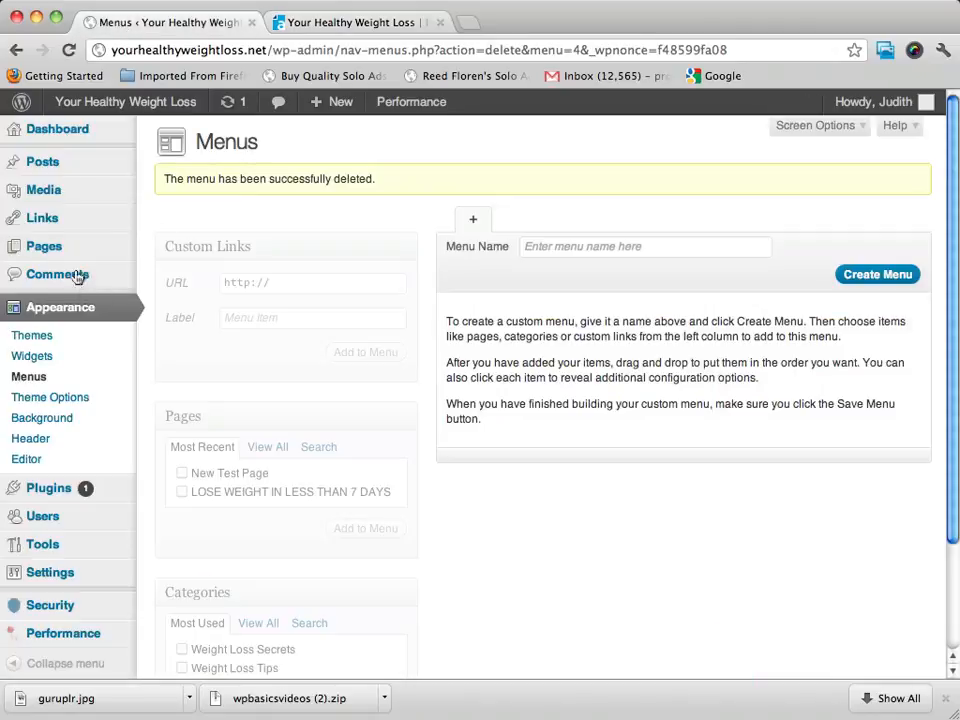
mouse_move(54, 251)
click(184, 248)
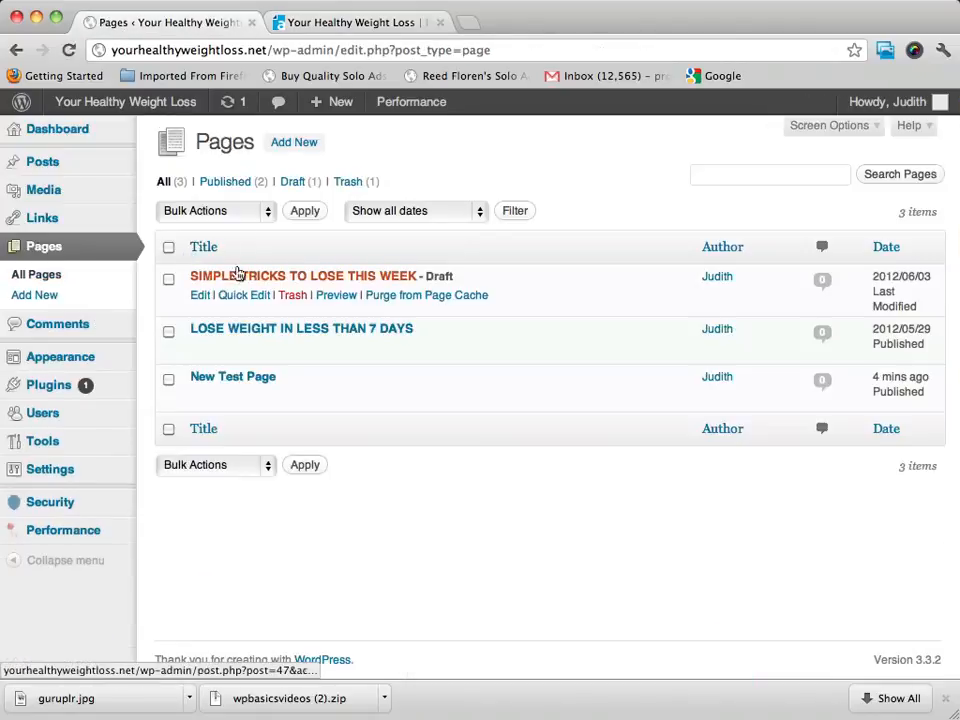
click(285, 146)
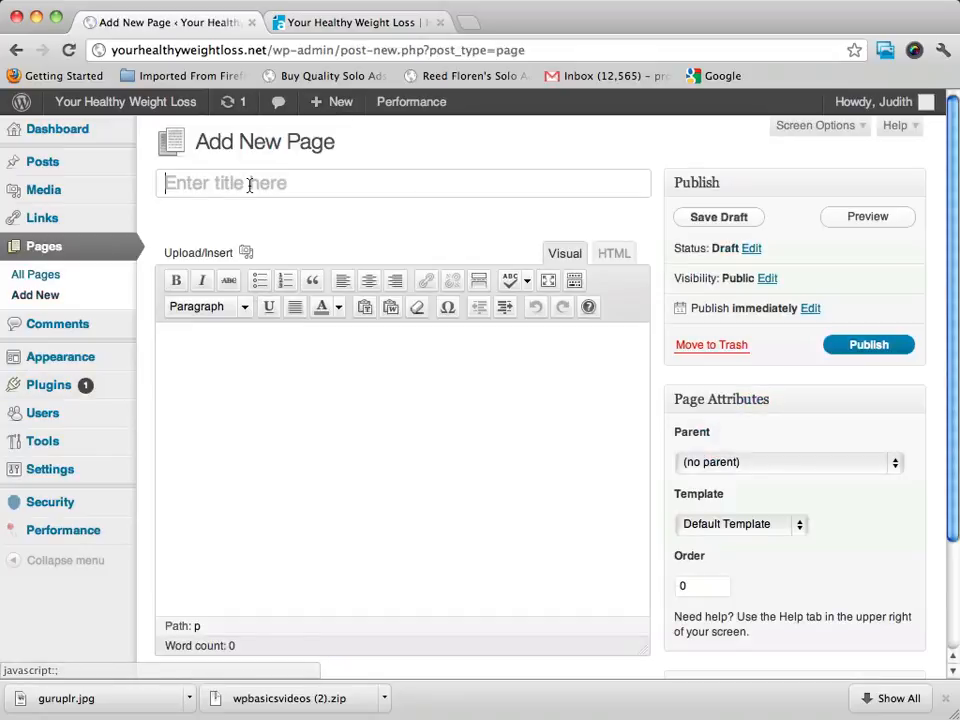
click(250, 185)
text(One M)
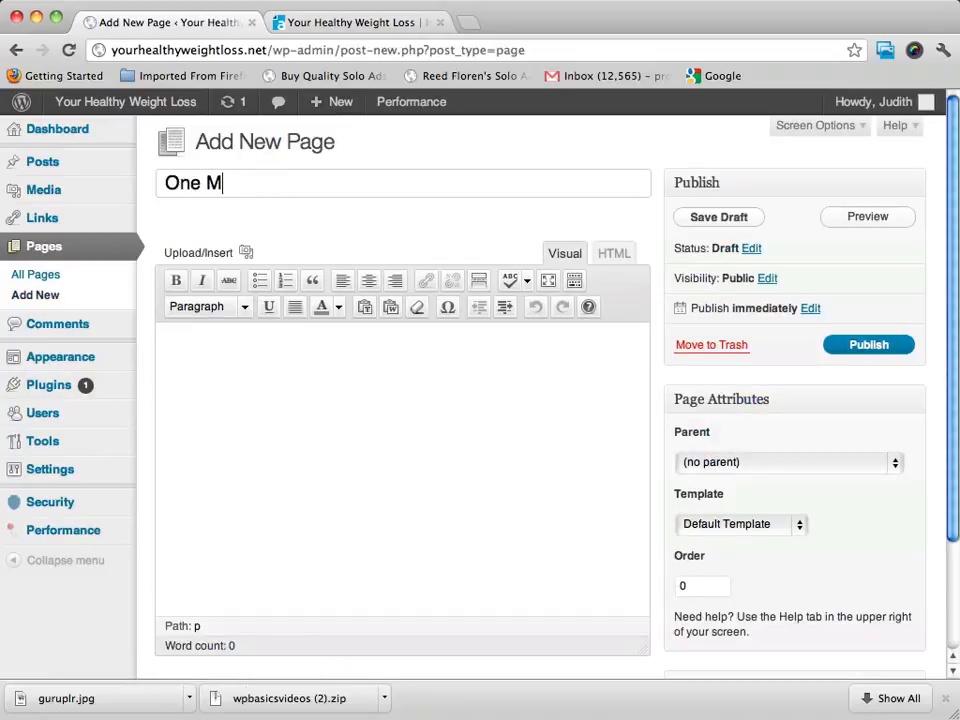
text(ore Test Page)
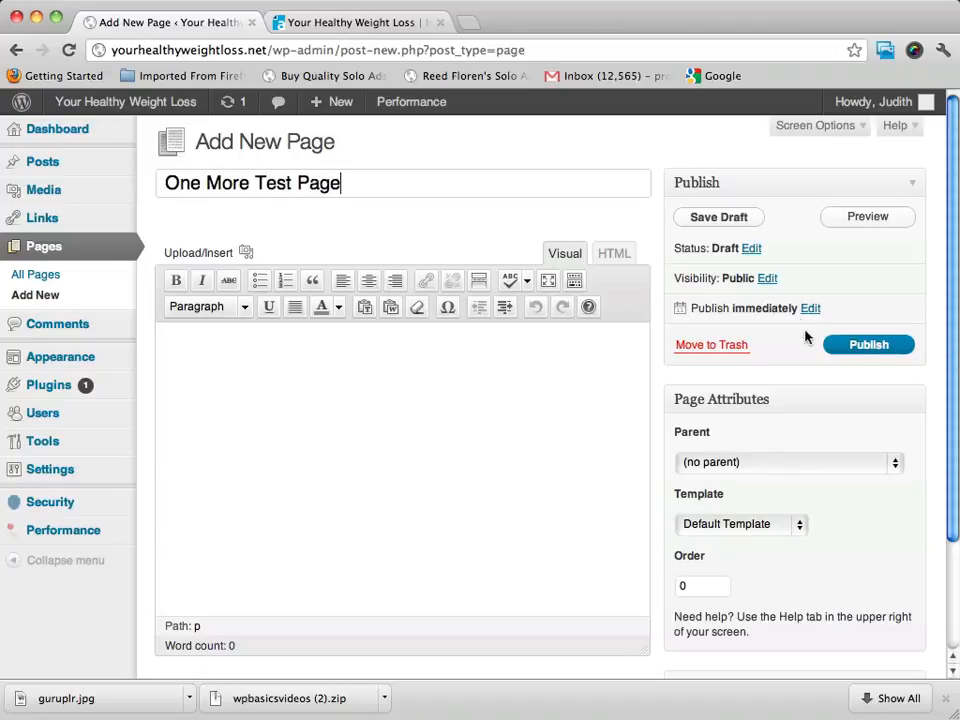
click(870, 345)
click(340, 22)
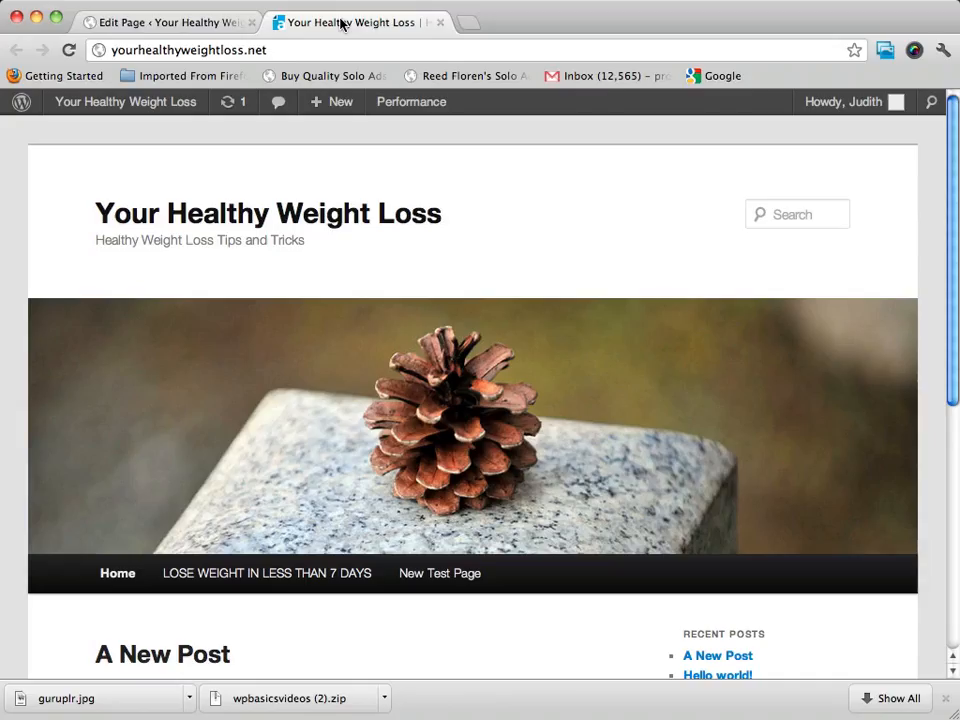
click(68, 50)
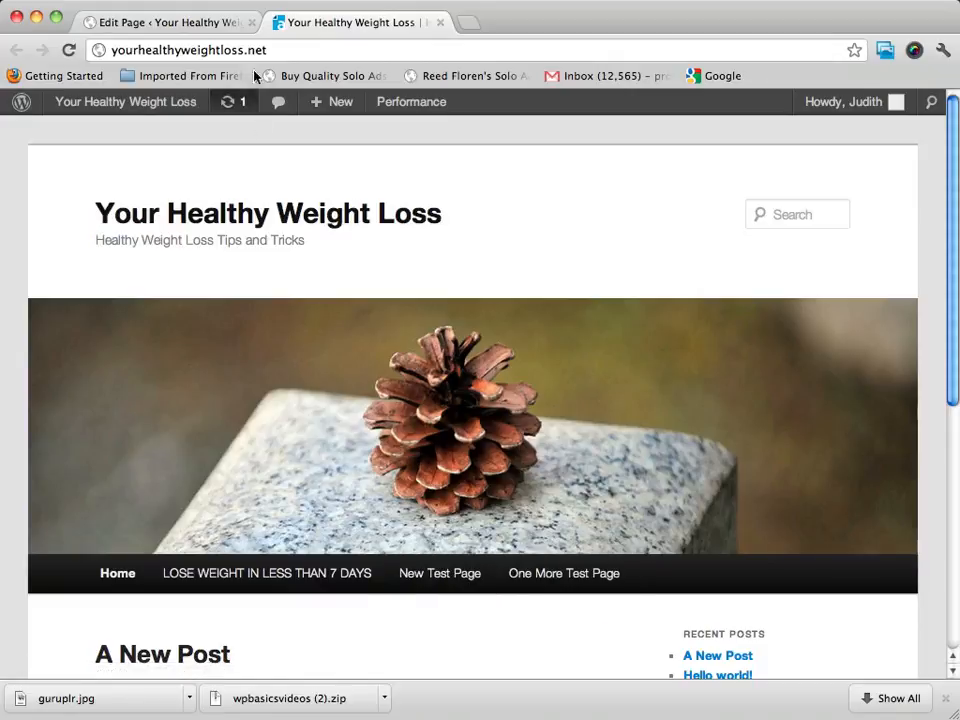
- Create a new navigation menu named "Custom Menu" in the site's appearance settings
click(212, 28)
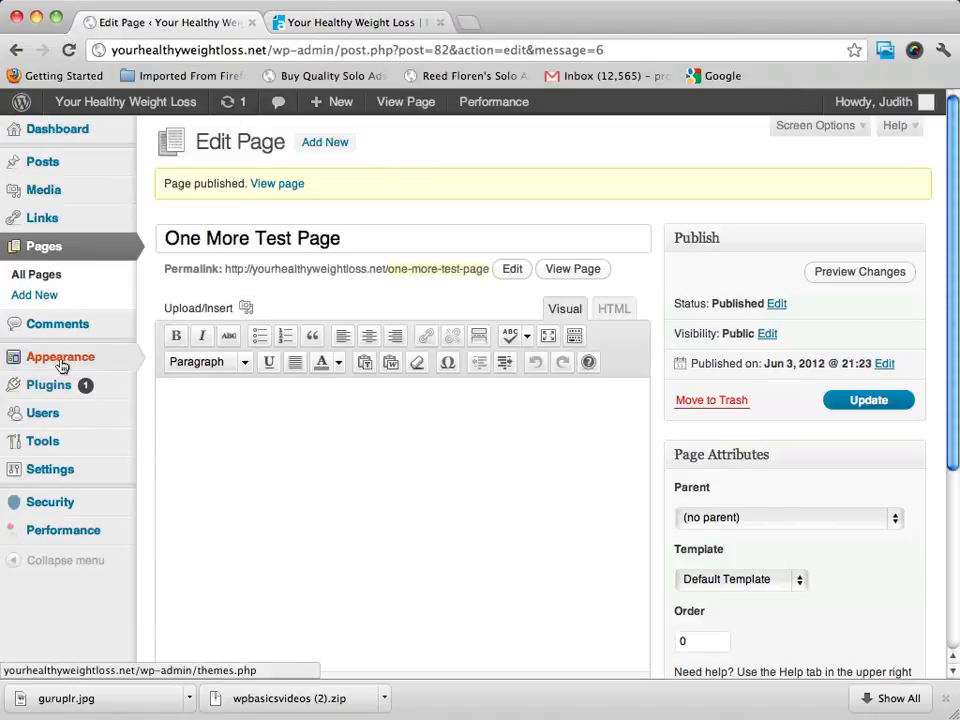
mouse_move(62, 364)
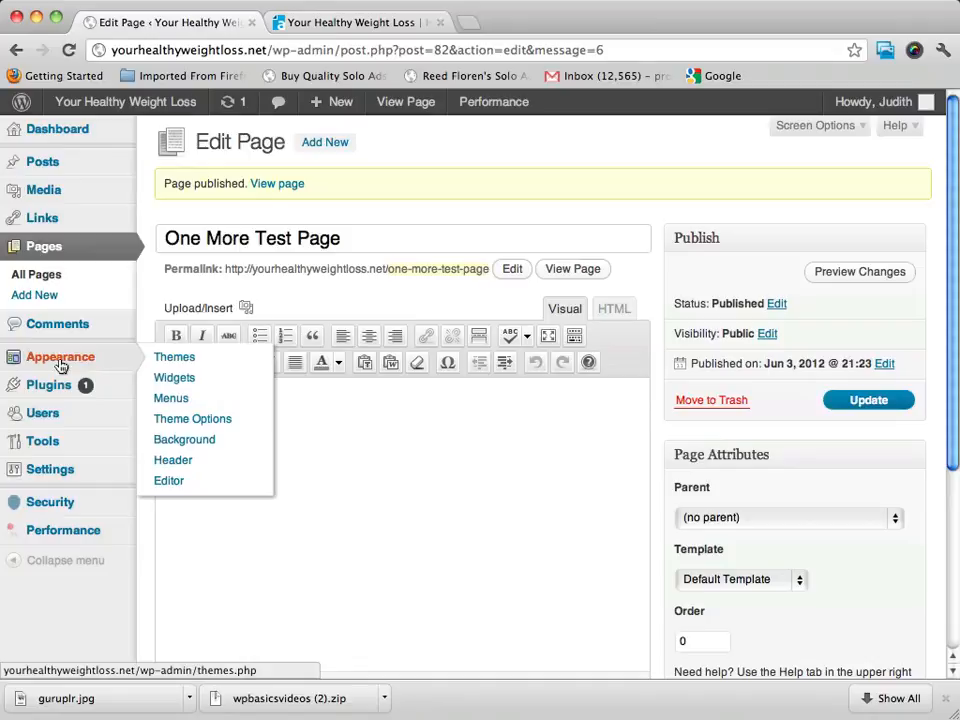
click(171, 399)
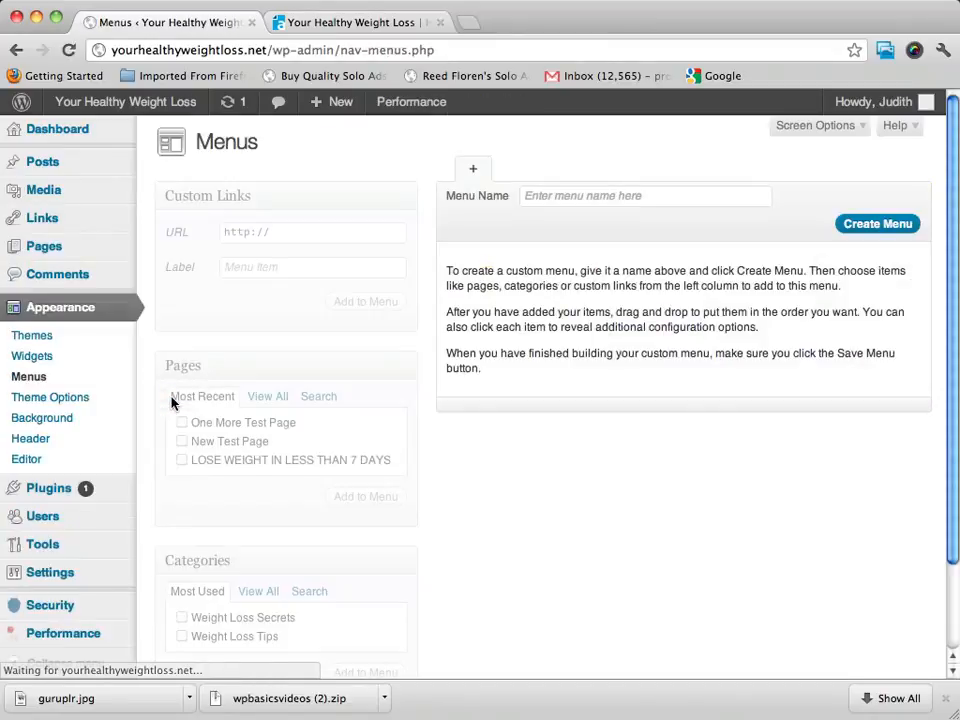
click(625, 195)
click(562, 218)
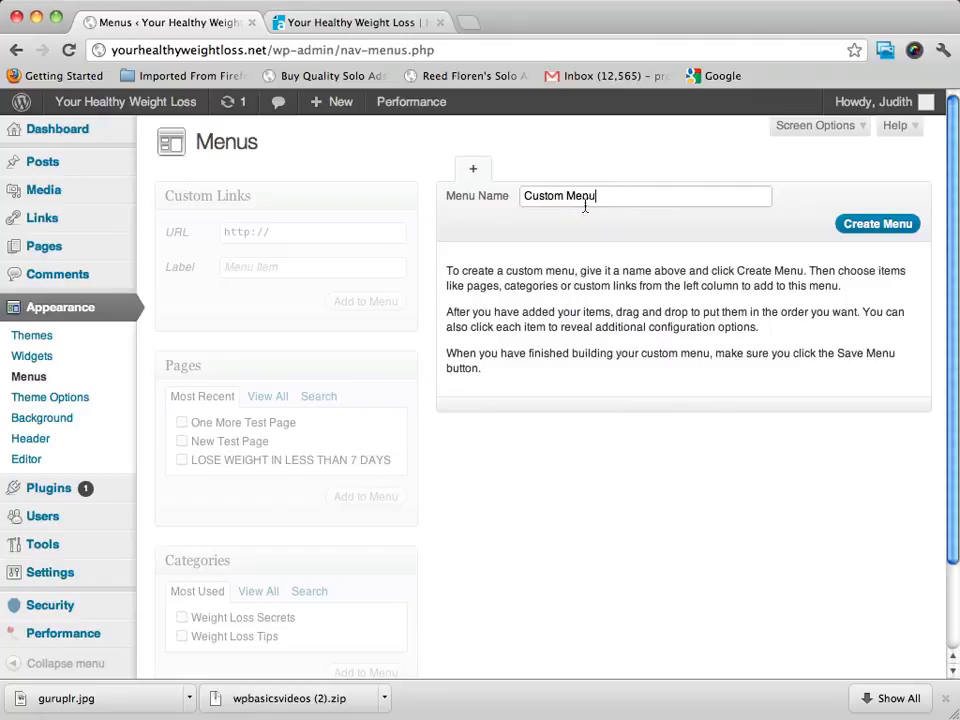
click(885, 223)
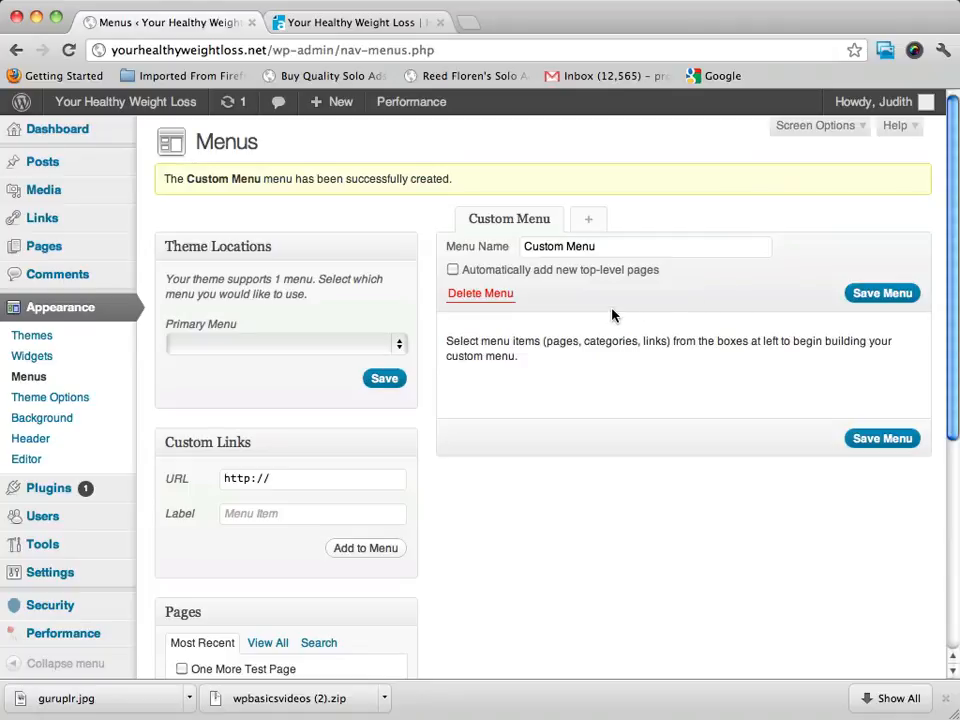
- Assign Custom Menu as the theme's Primary Menu and save the theme location
scroll(613, 315, down, 3)
scroll(613, 315, up, 3)
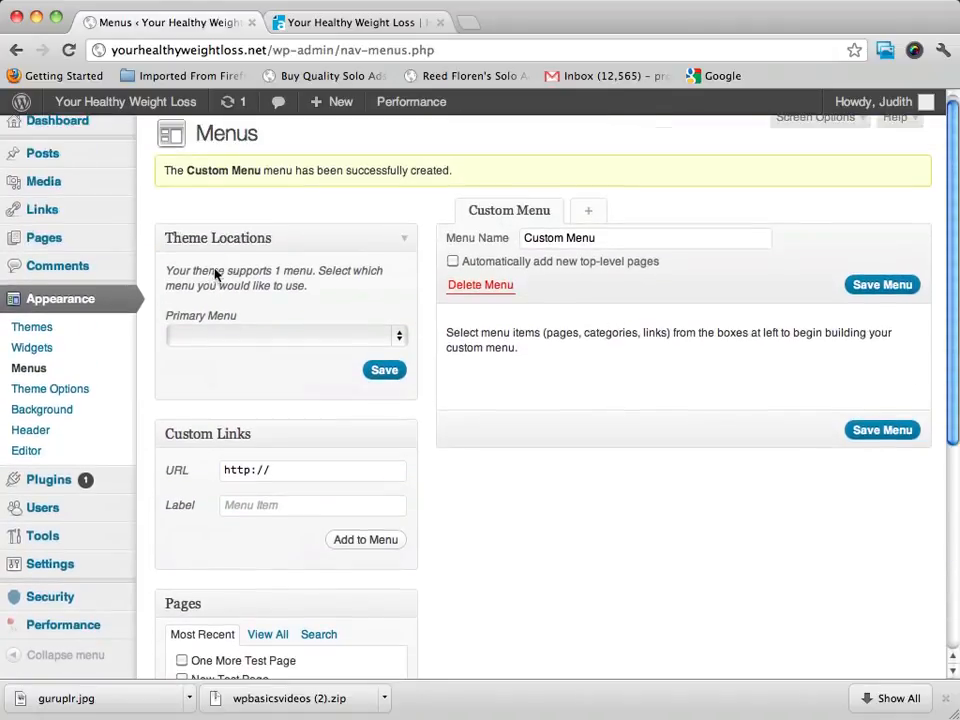
drag(167, 272, 312, 288)
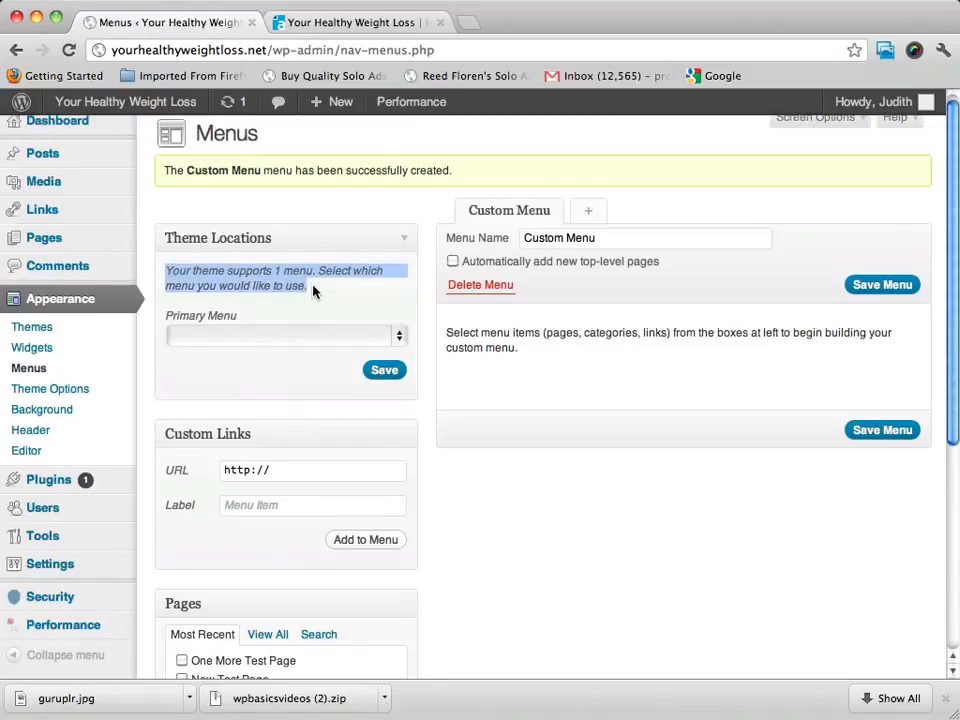
click(317, 338)
click(248, 352)
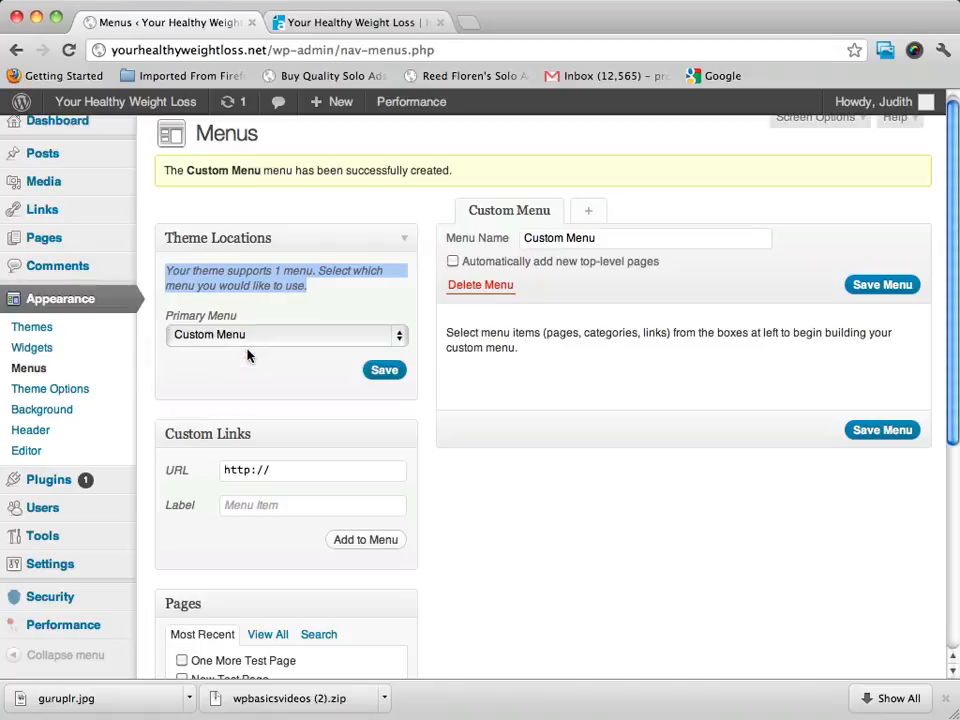
click(385, 372)
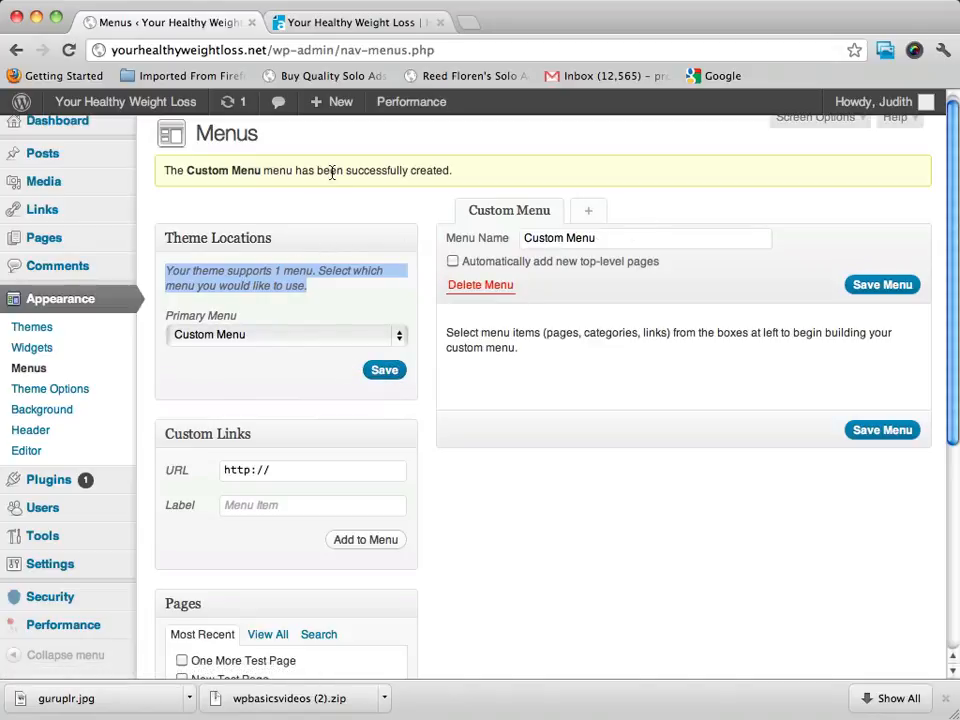
- Reload the live site's home page to check how the navigation bar looks with the assigned menu
click(347, 22)
mouse_move(183, 99)
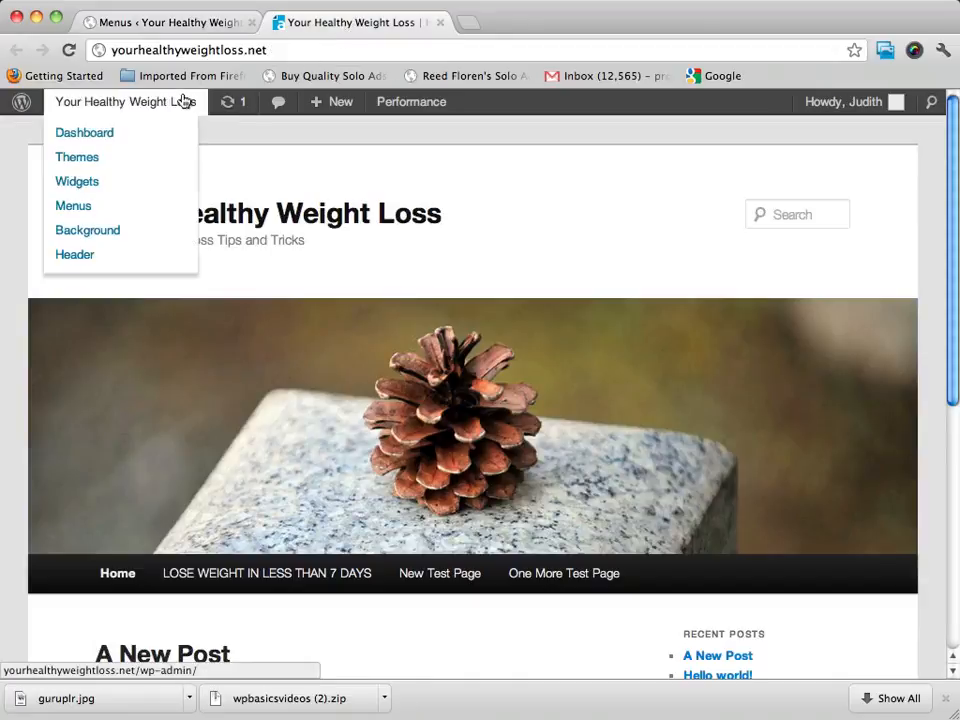
click(64, 53)
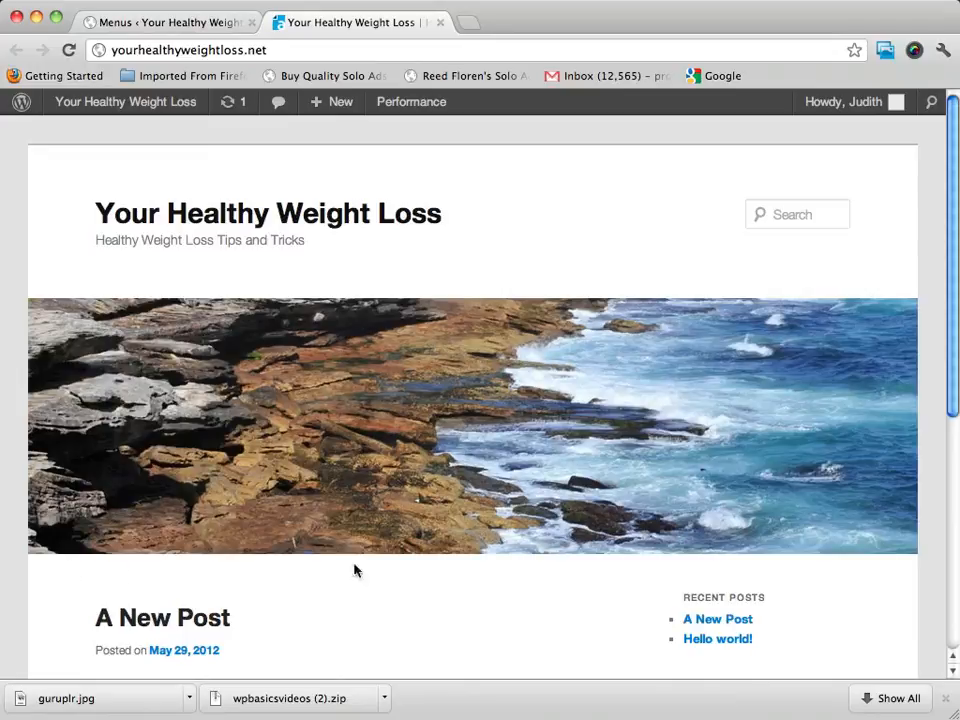
- Add all the recent pages, One More Test Page, New Test Page and LOSE WEIGHT IN LESS THAN 7 DAYS, to Custom Menu
click(229, 24)
scroll(834, 364, down, 3)
scroll(834, 364, up, 3)
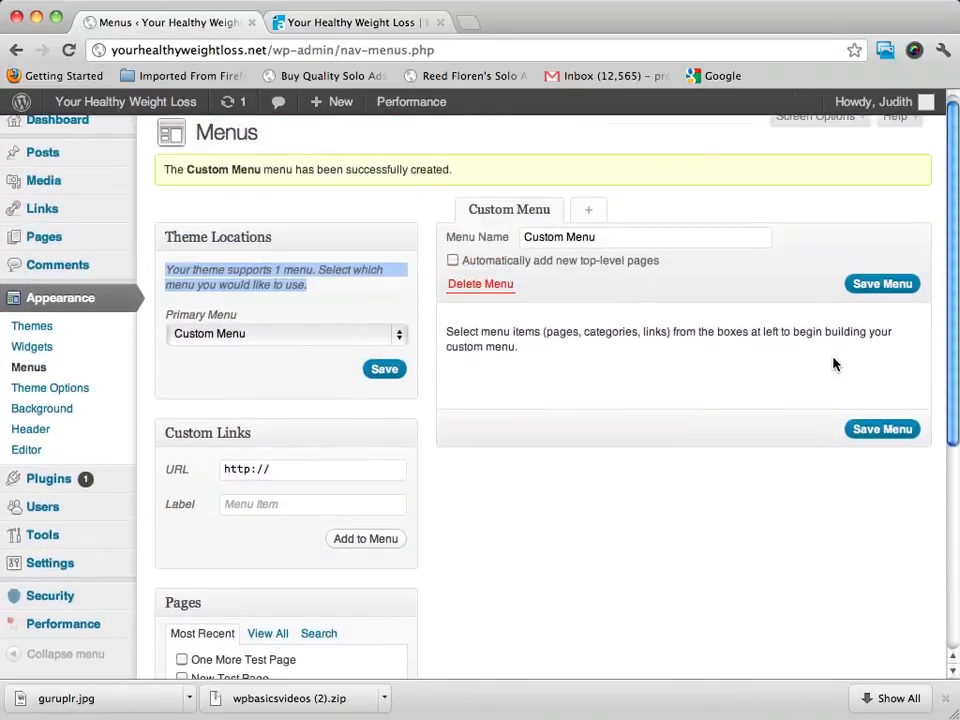
scroll(834, 364, down, 3)
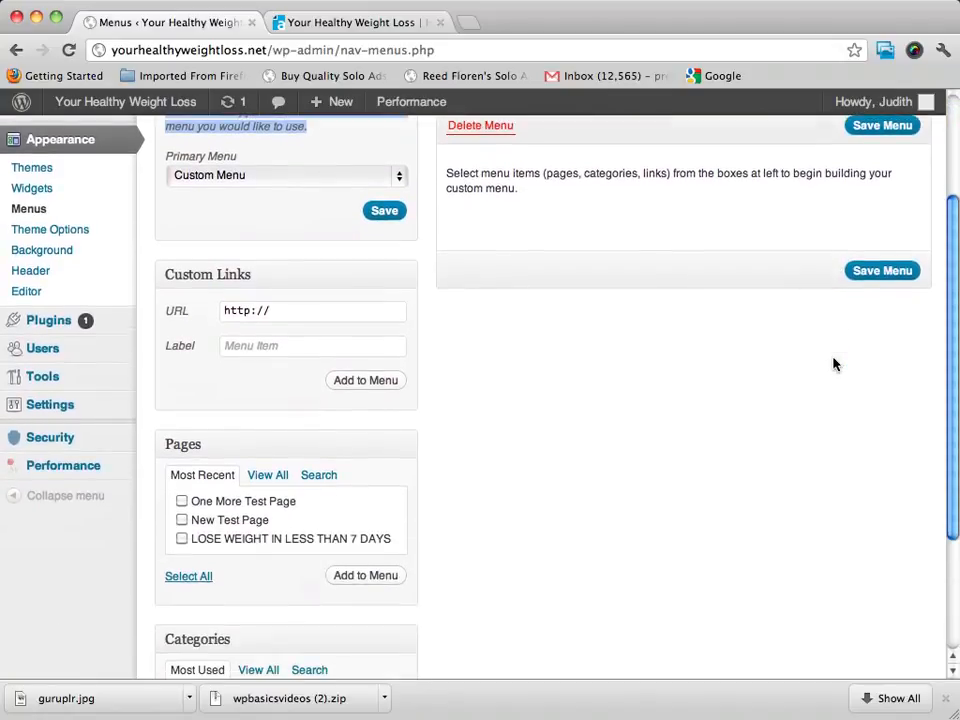
scroll(834, 364, down, 2)
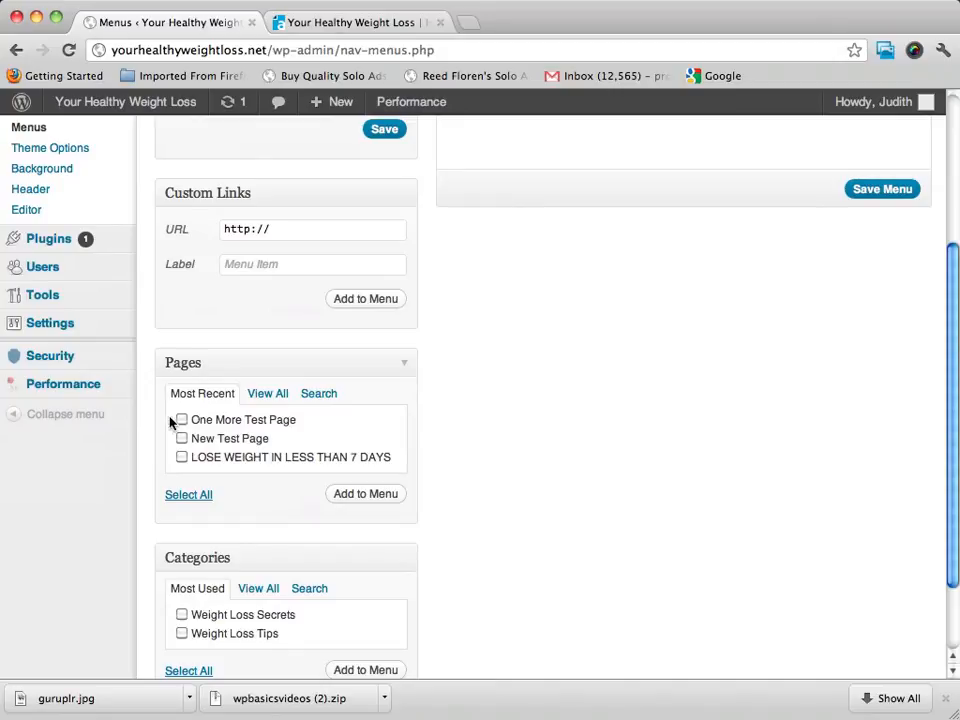
click(181, 420)
click(183, 496)
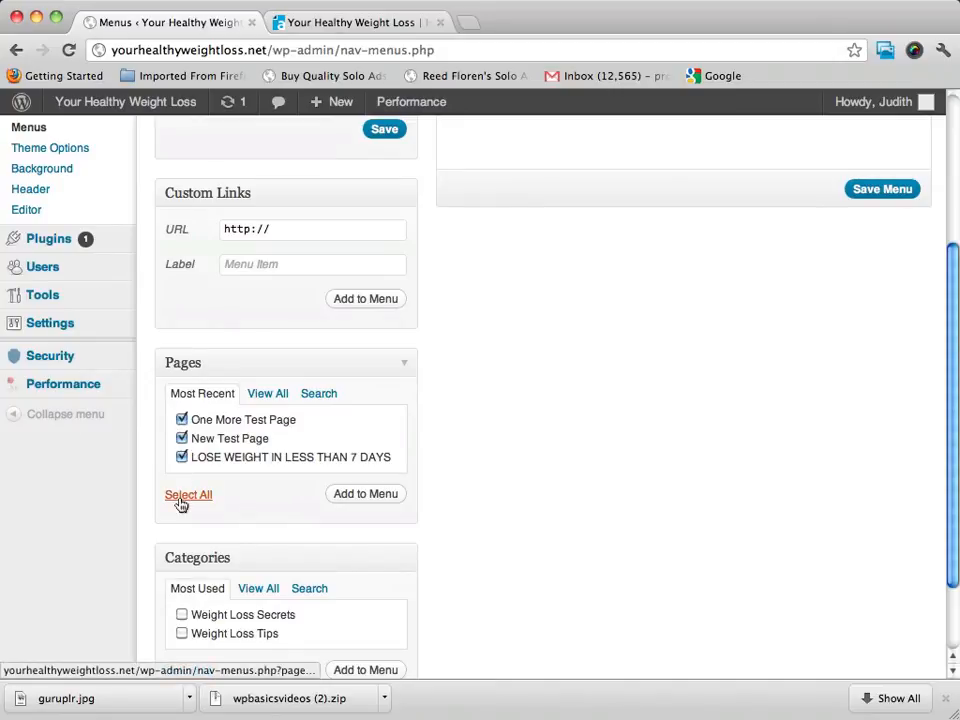
click(366, 498)
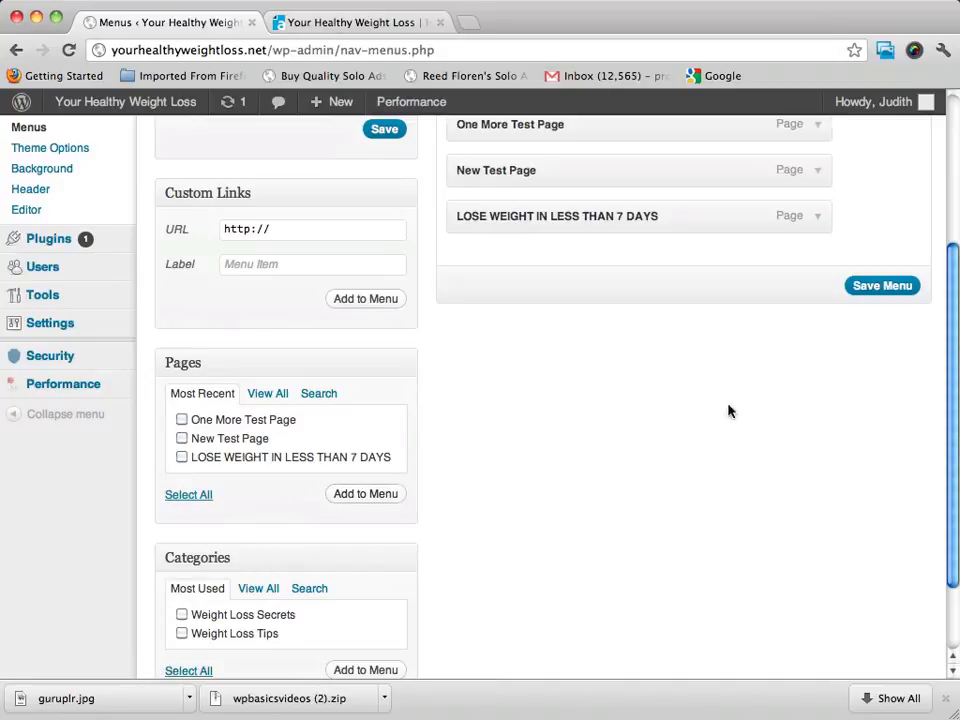
- View the settings of the One More Test Page menu item, collapse them, and save Custom Menu
scroll(805, 400, up, 5)
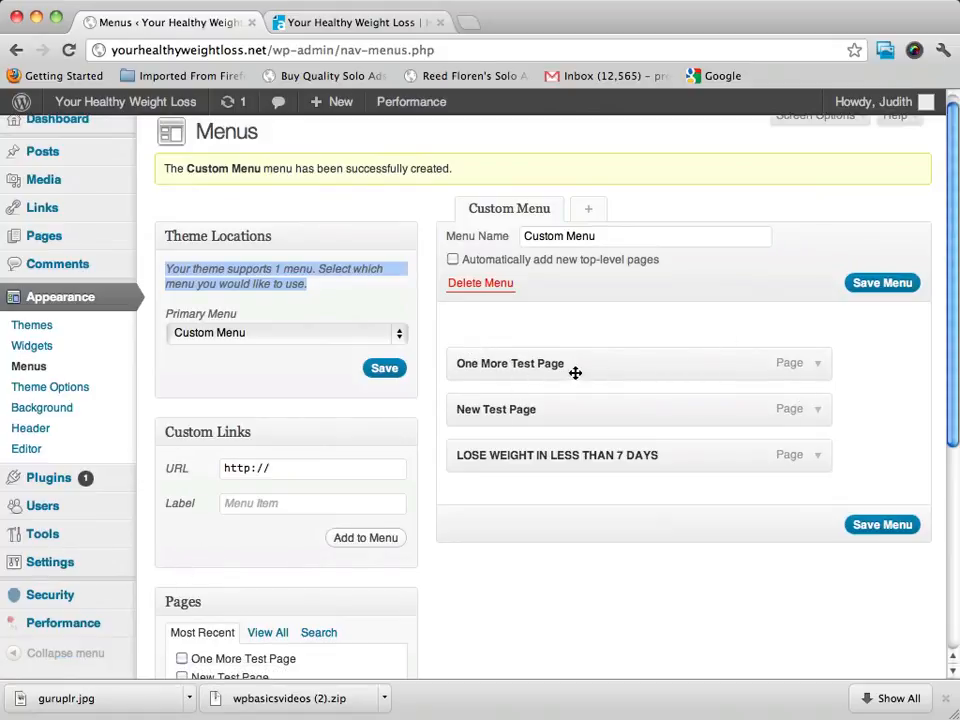
click(820, 364)
scroll(824, 370, up, 1)
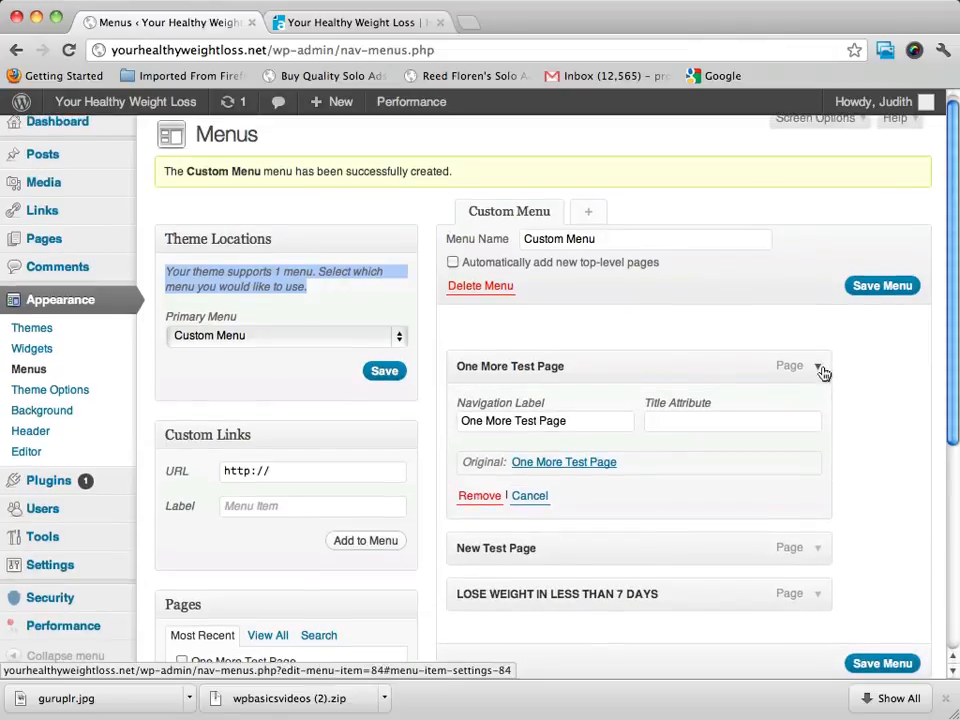
click(820, 366)
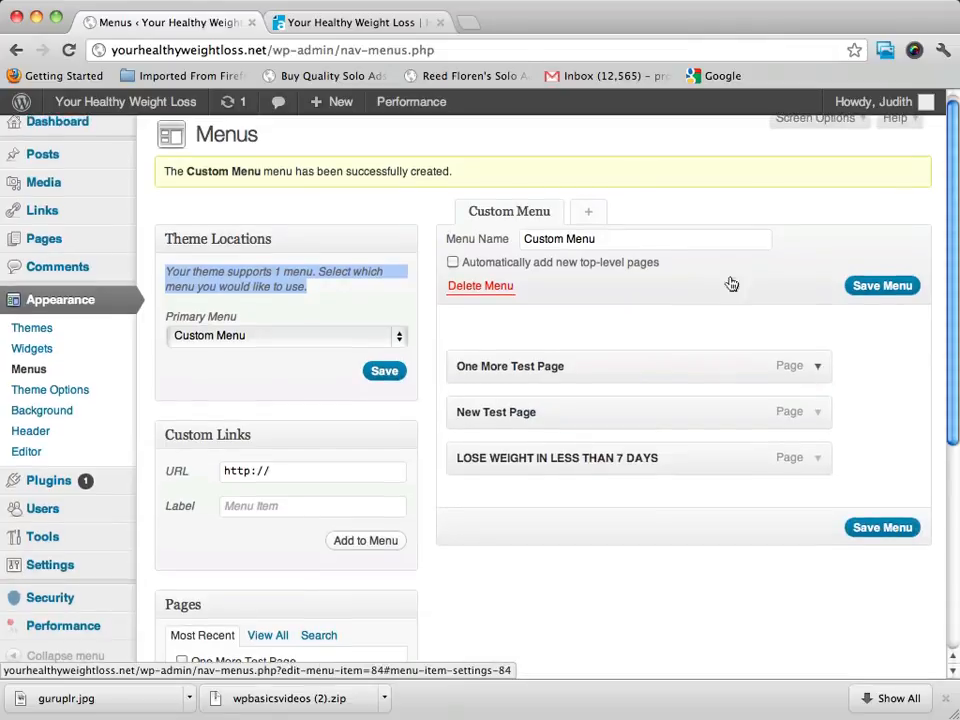
click(887, 528)
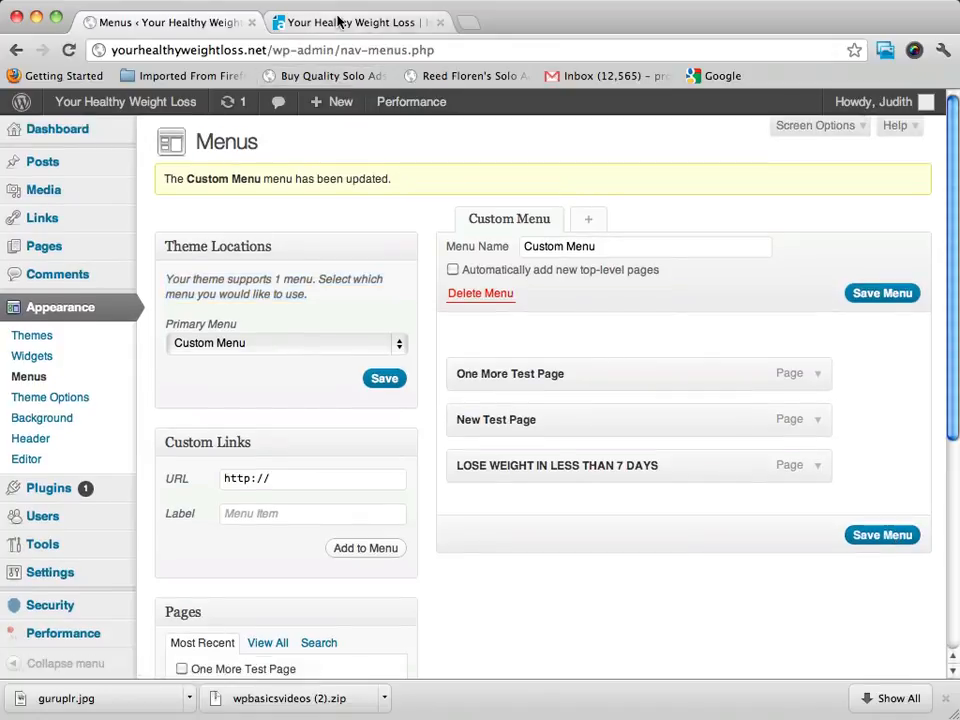
- Reload the live site and examine the page links in its navigation bar
click(339, 24)
click(68, 52)
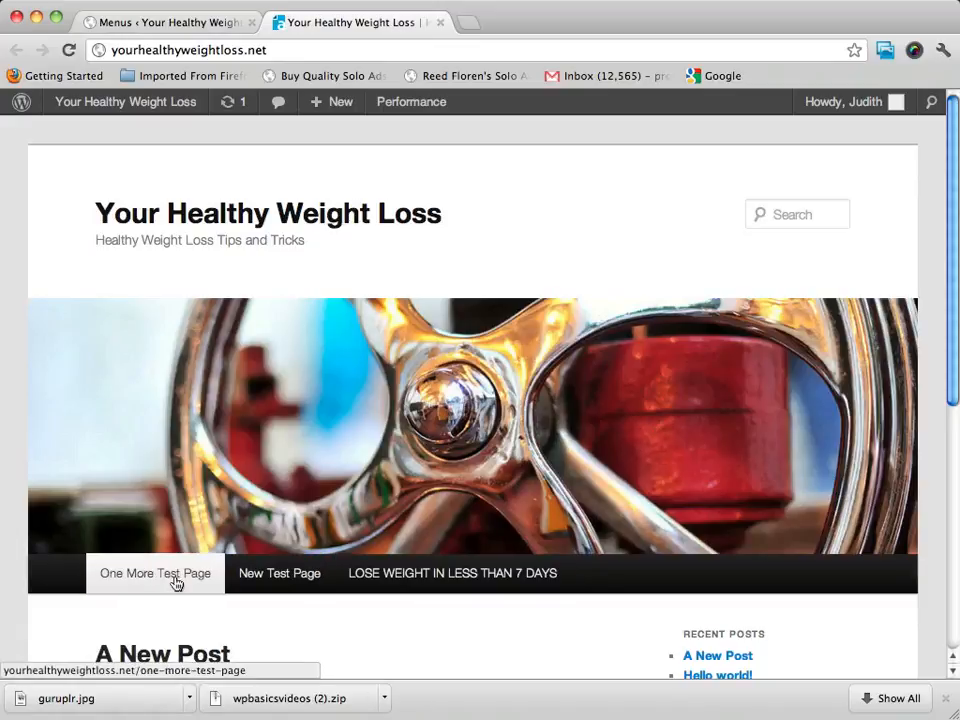
scroll(696, 512, down, 3)
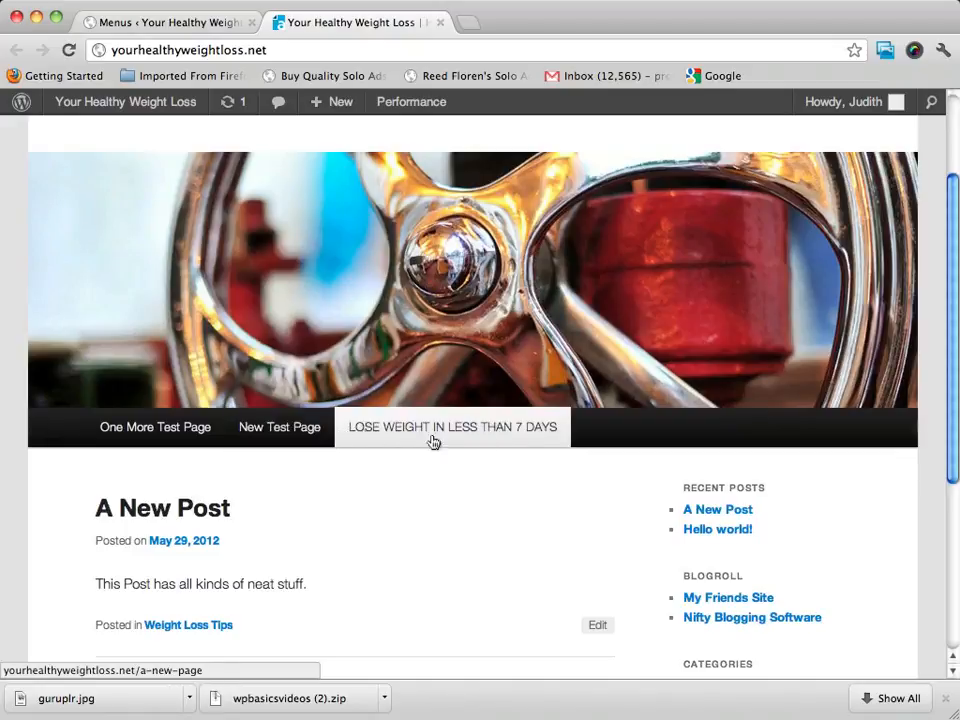
- Shorten the navigation label of the One More Test Page menu item to "Test Page"
click(163, 24)
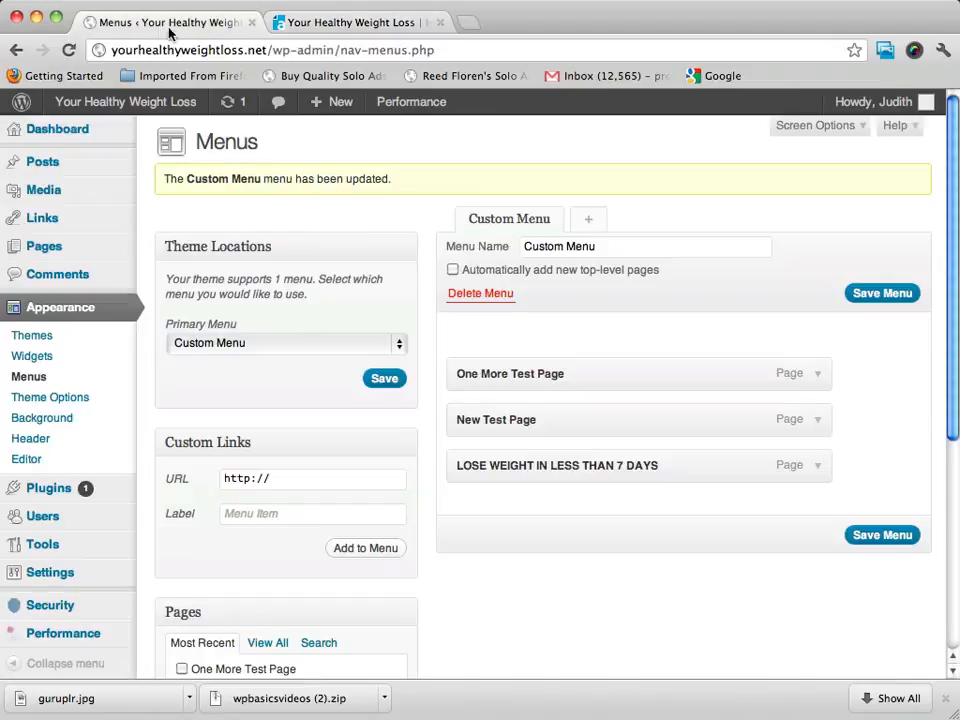
click(818, 375)
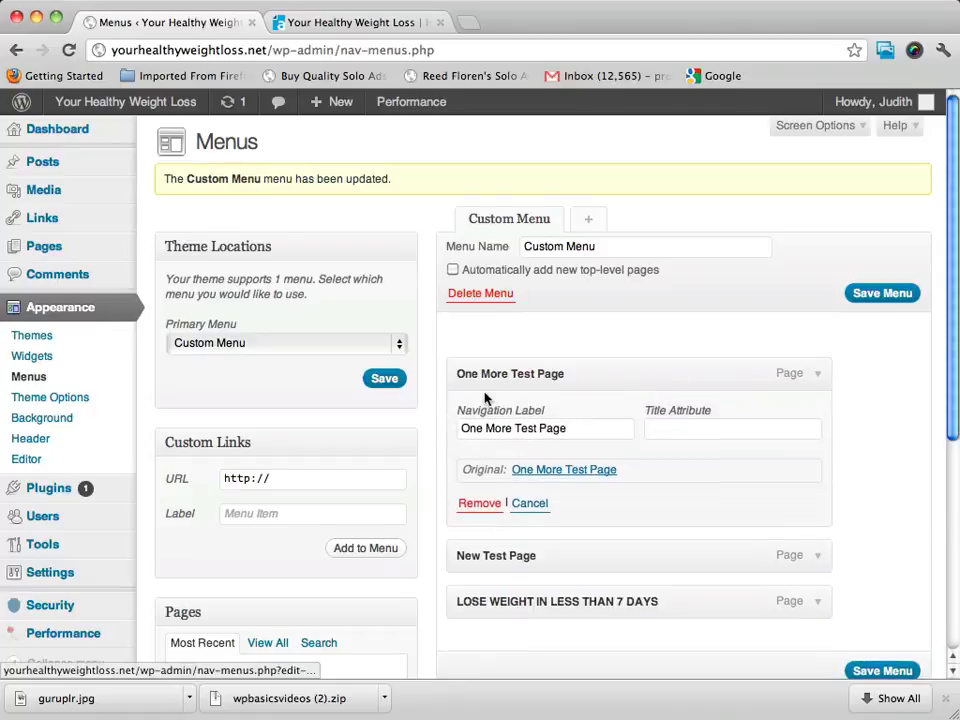
click(530, 428)
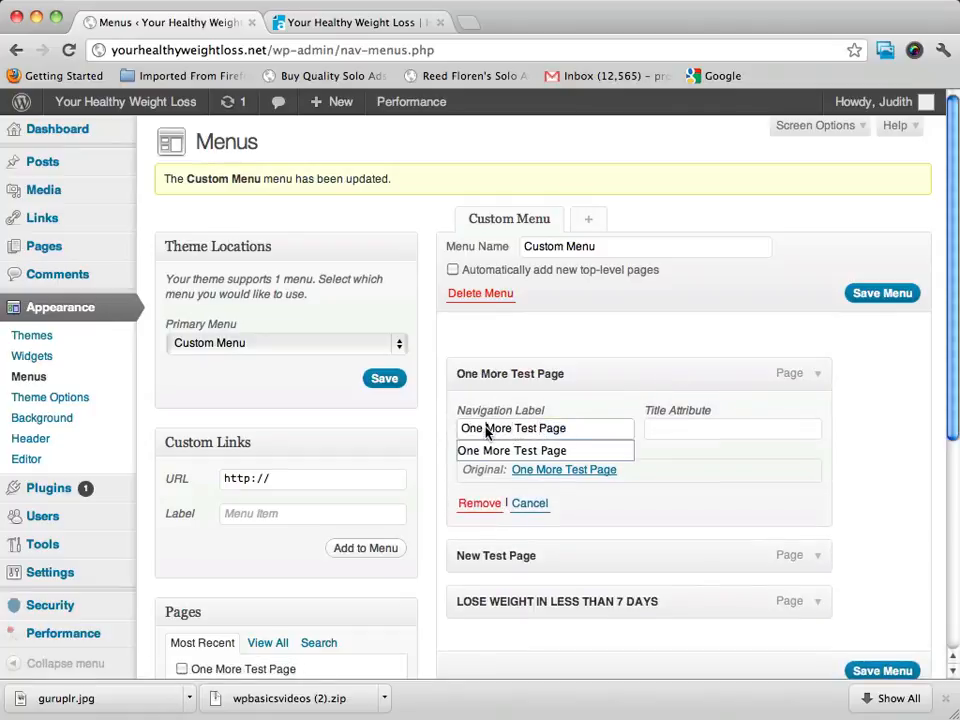
drag(486, 430, 443, 432)
drag(509, 428, 442, 430)
key(BackSpace)
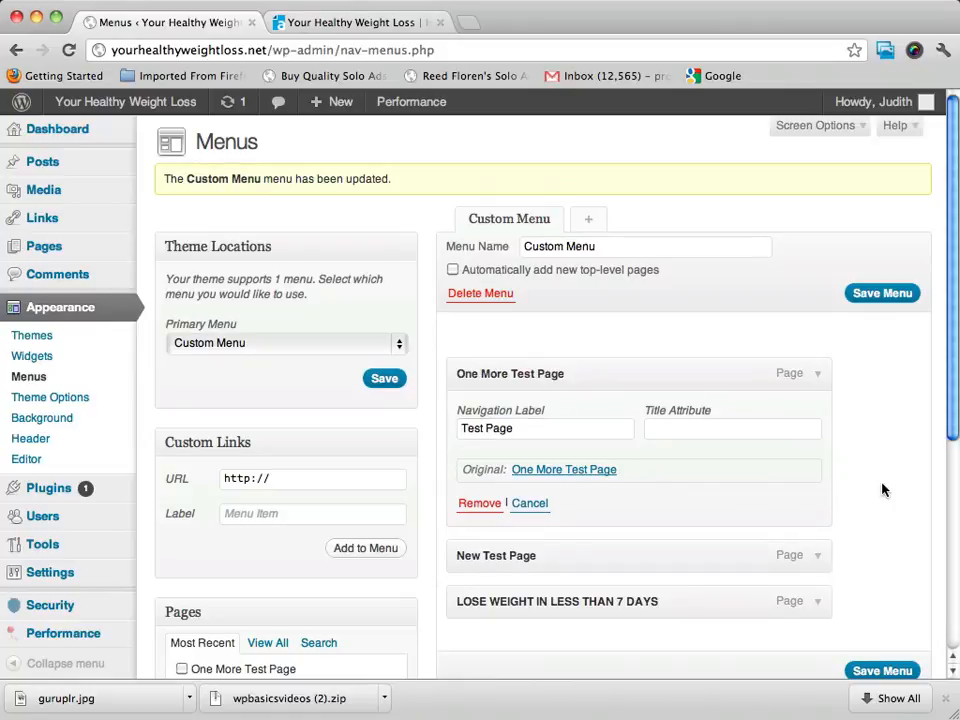
click(818, 376)
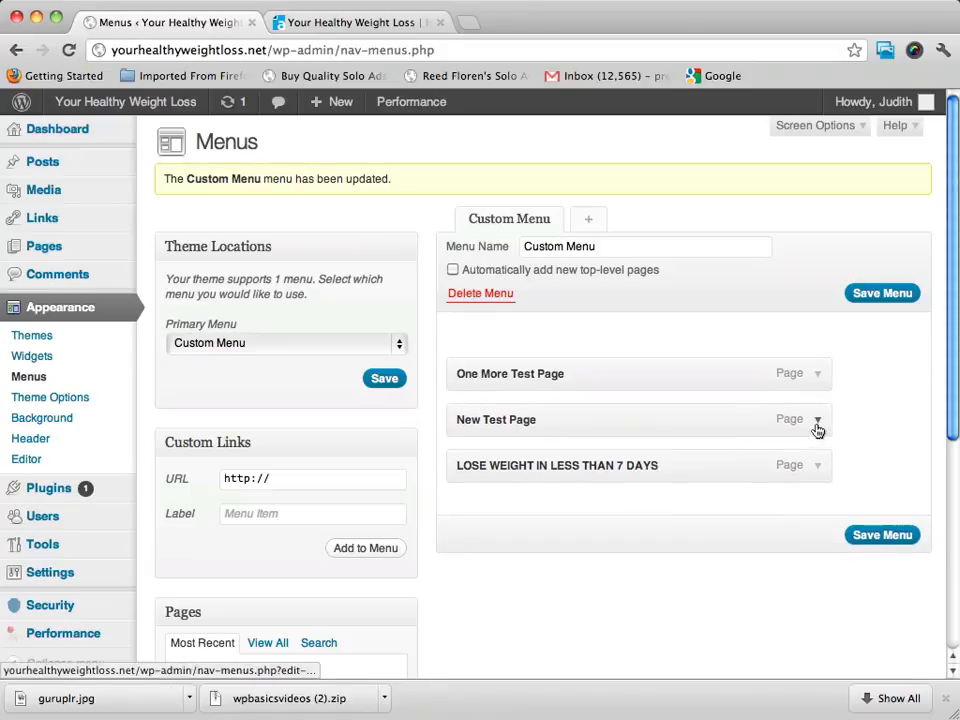
- Shorten the navigation label of the New Test Page menu item to "New Test" and save Custom Menu
click(818, 422)
click(549, 478)
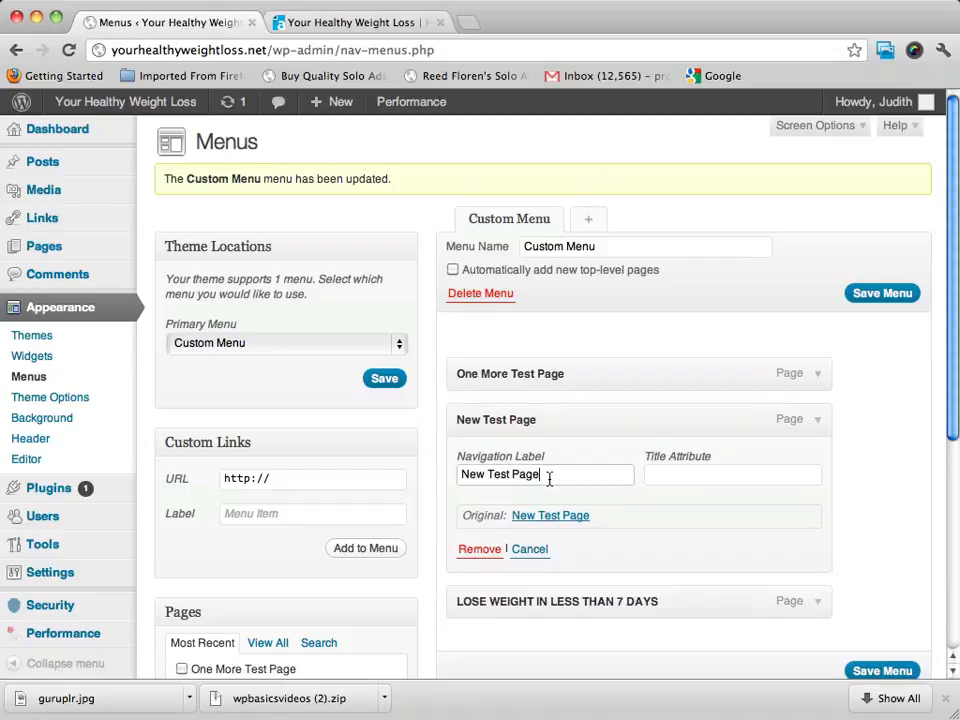
key(BackSpace)
click(819, 424)
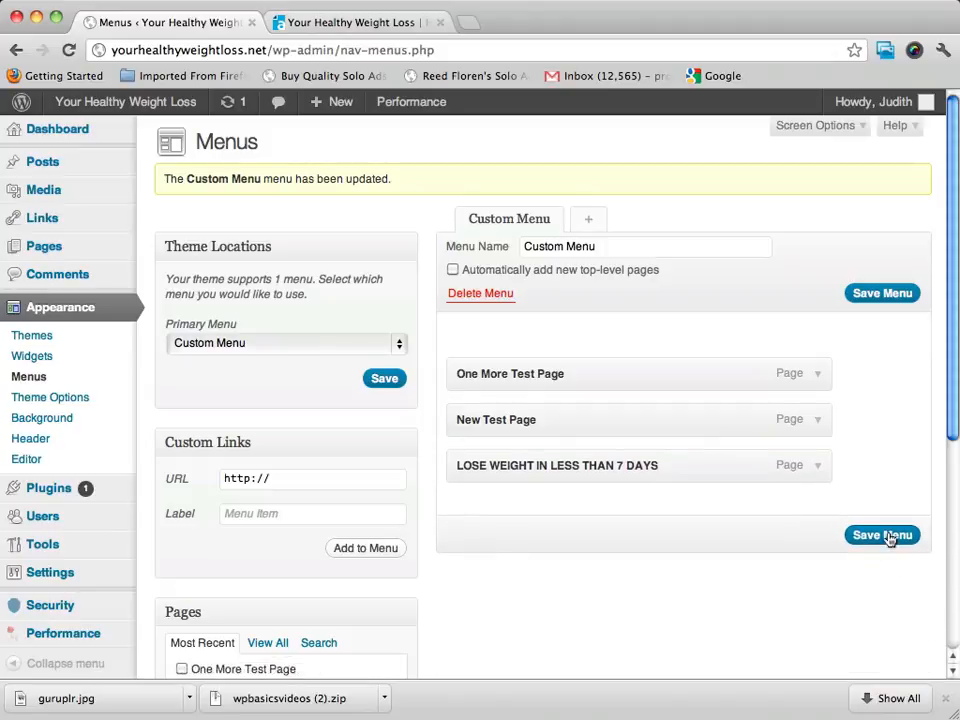
click(886, 535)
- Reload the live site to check the shortened labels in its navigation bar, and return to the menu editor
click(349, 24)
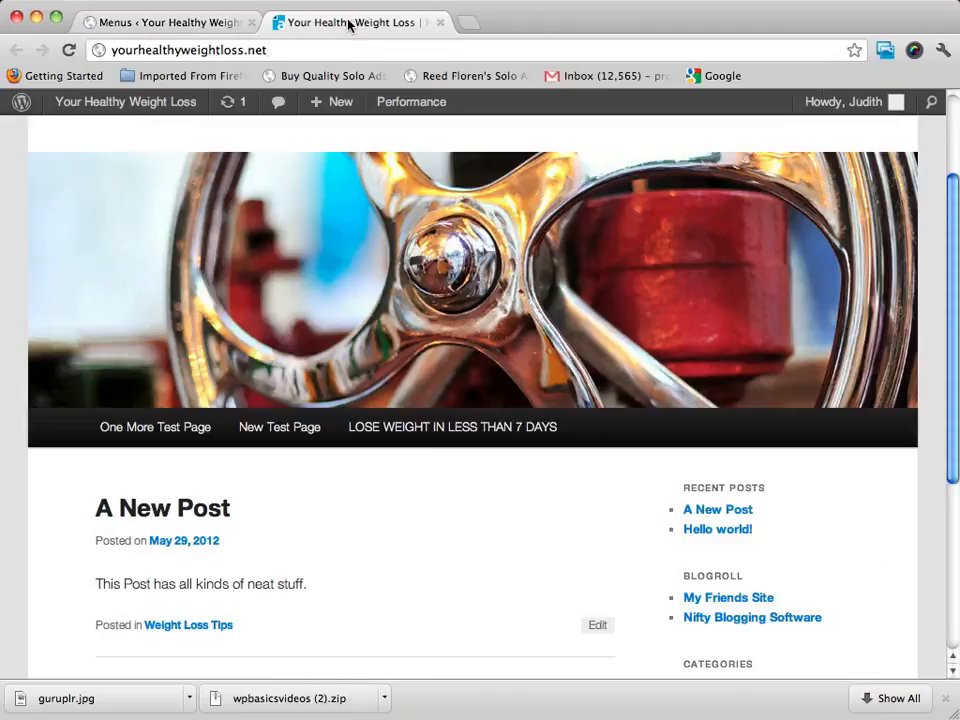
click(69, 49)
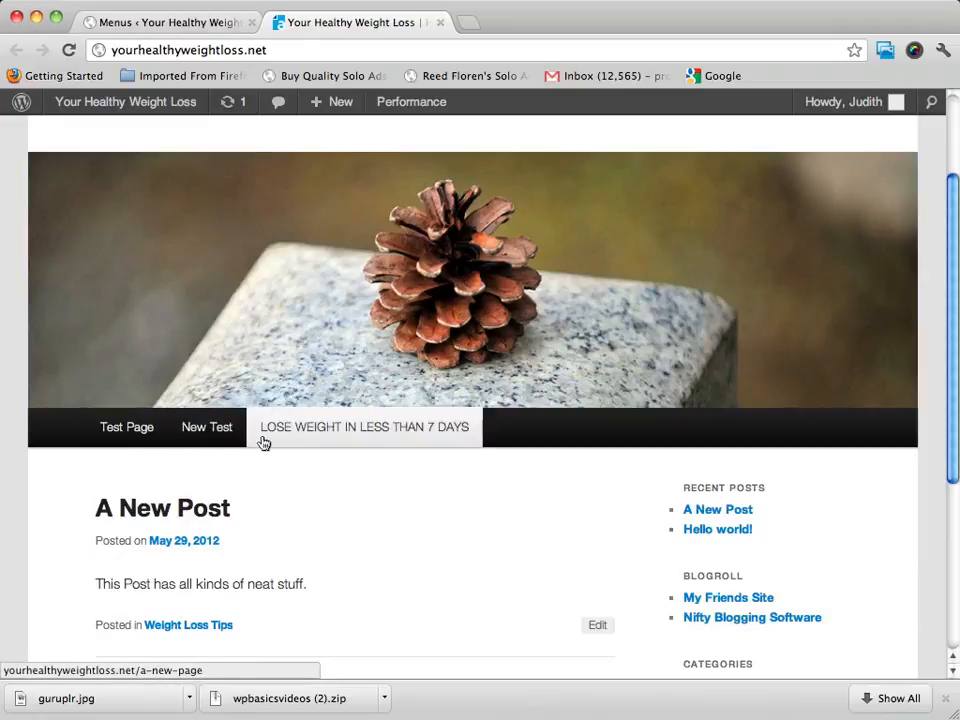
click(182, 28)
- Reorder Custom Menu as LOSE WEIGHT IN LESS THAN 7 DAYS, New Test, Test Page, and save the menu
scroll(766, 433, down, 2)
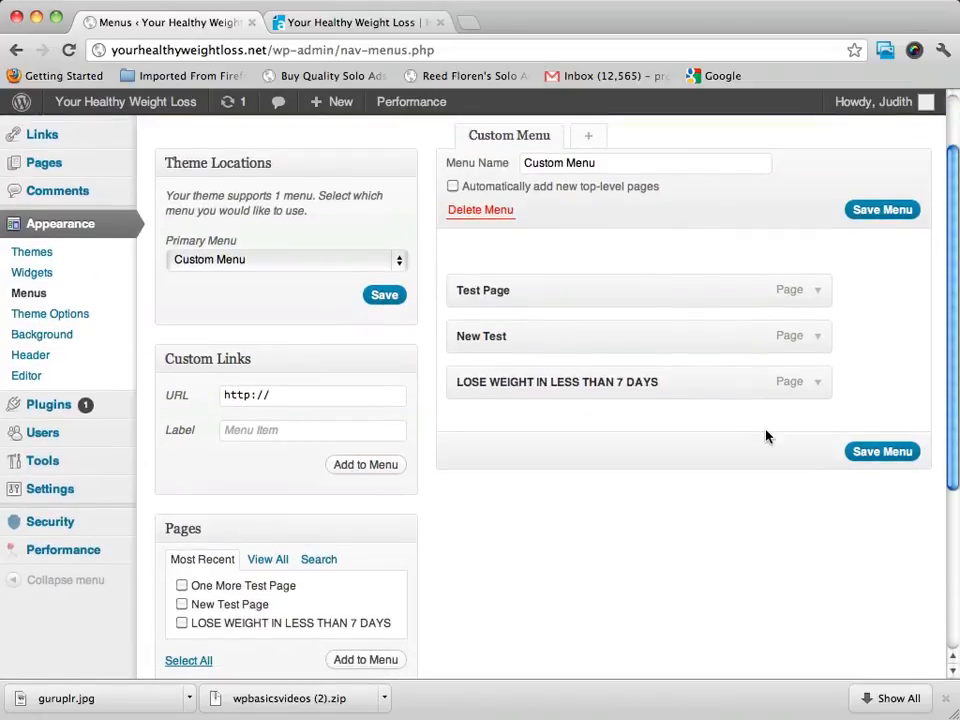
scroll(677, 416, up, 1)
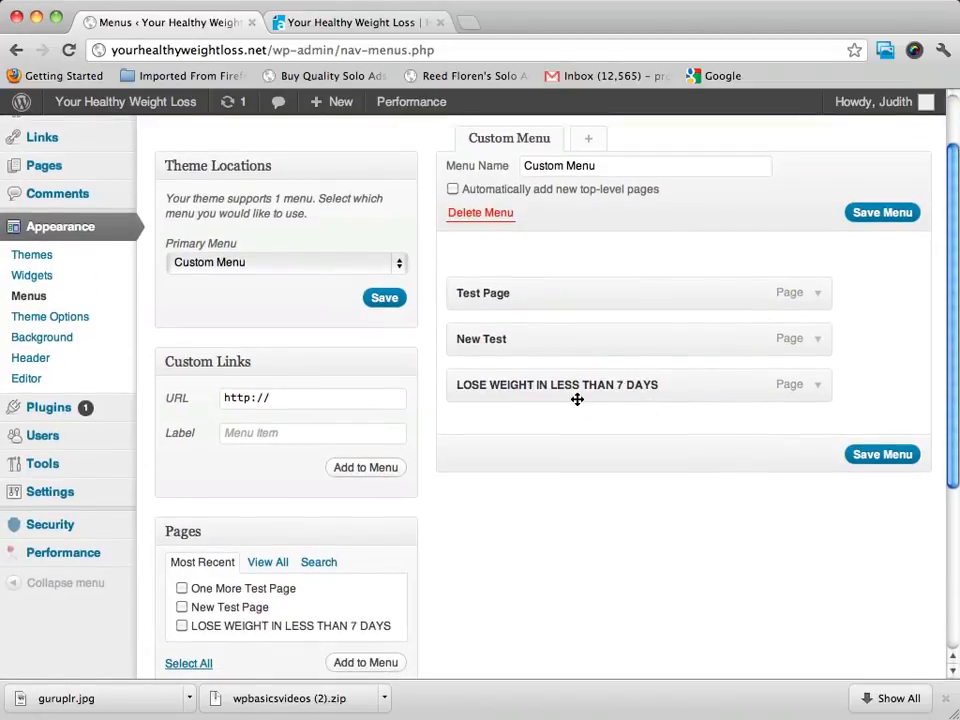
drag(576, 393, 579, 268)
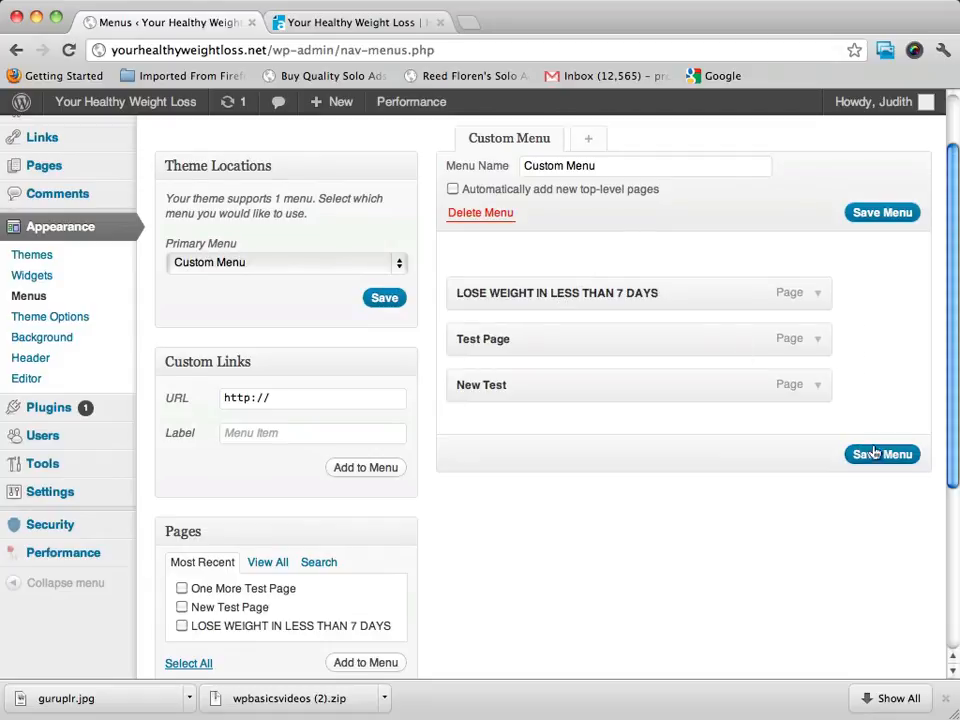
drag(579, 345, 570, 383)
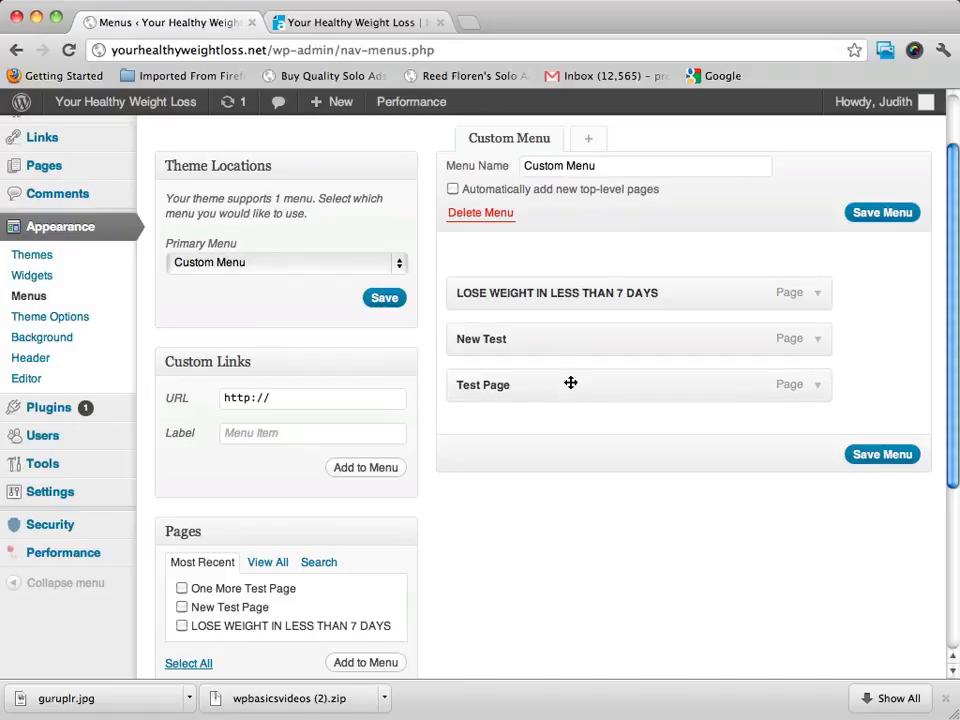
click(906, 455)
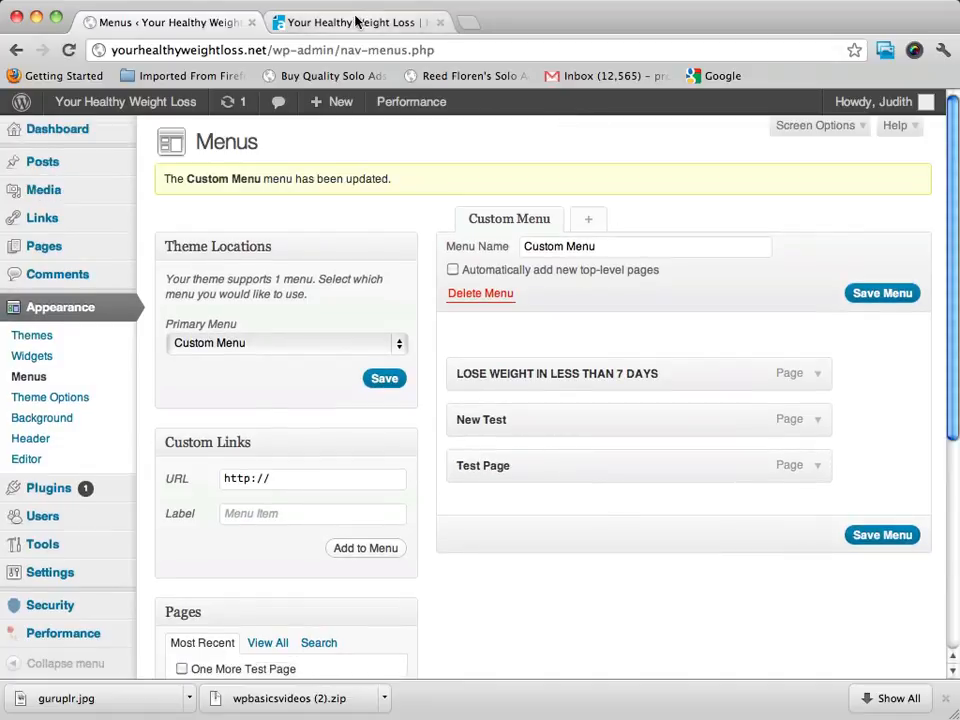
- Reload the live site to check the order of its navigation links, and return to the menu editor
click(356, 24)
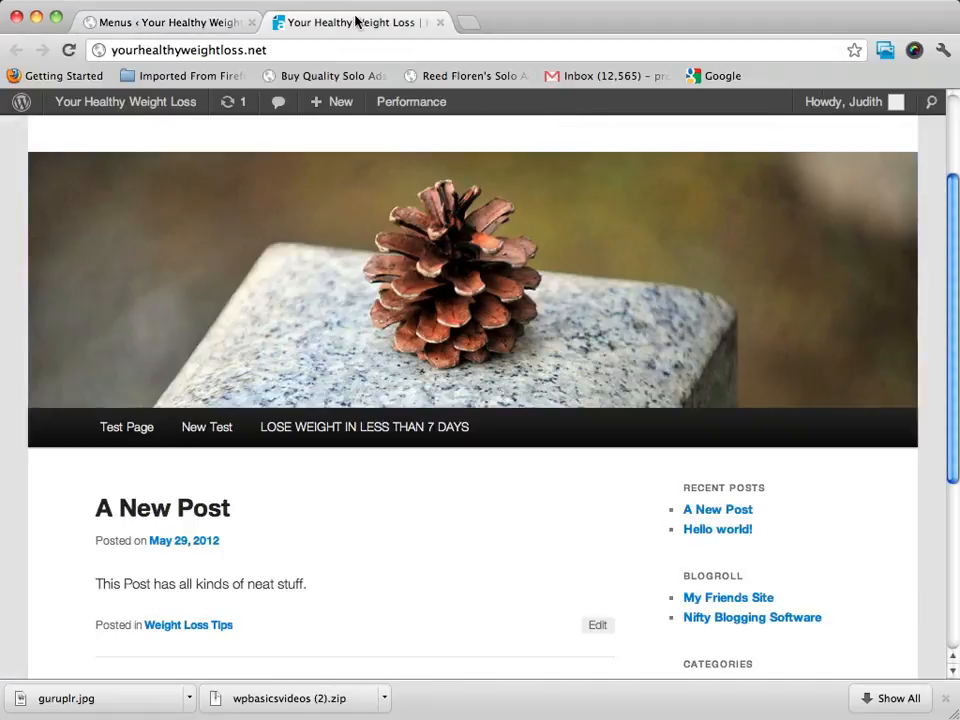
click(72, 50)
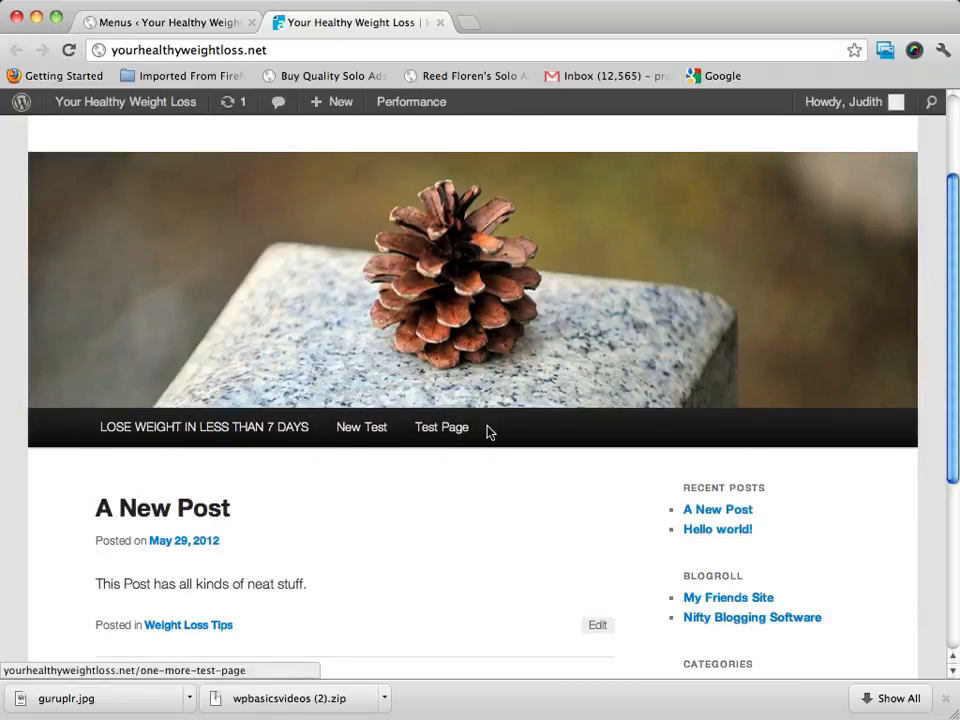
click(141, 24)
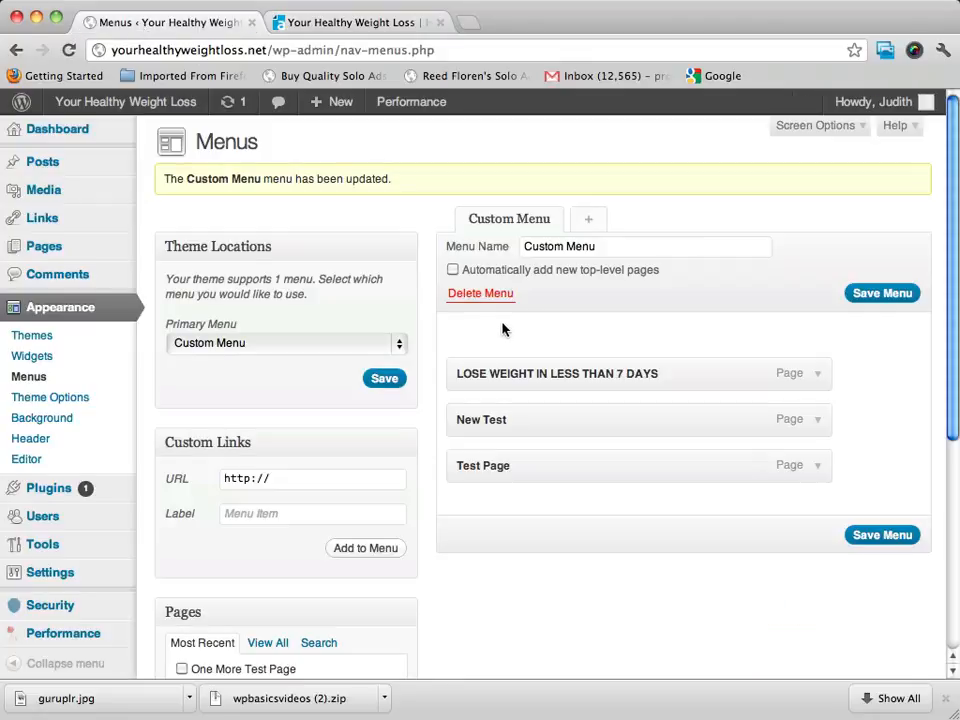
scroll(504, 329, down, 3)
click(291, 407)
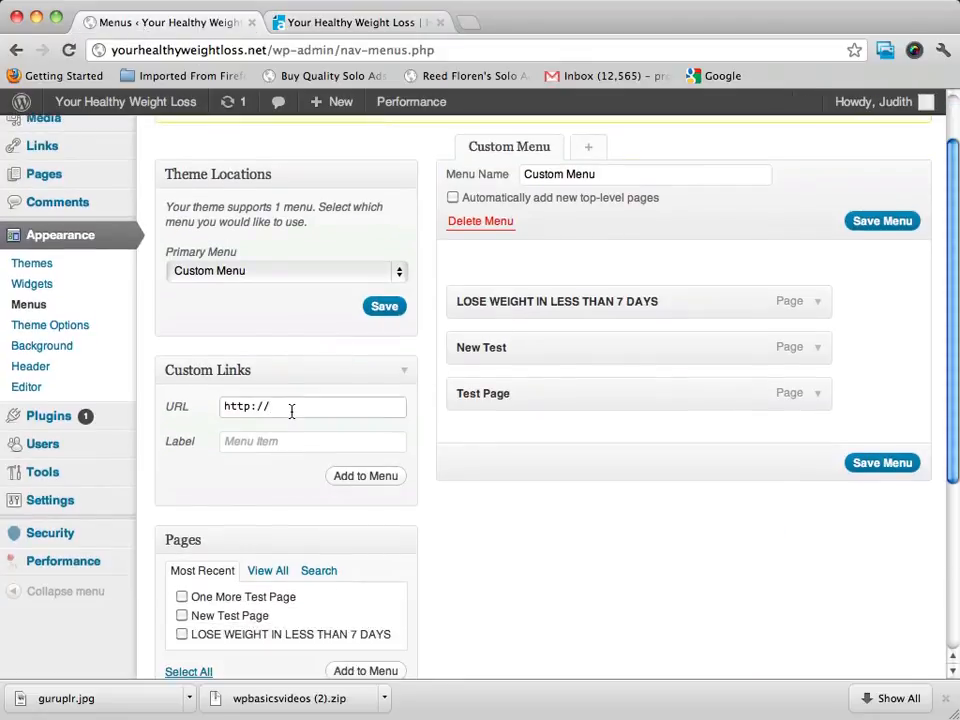
text(google.com)
click(264, 446)
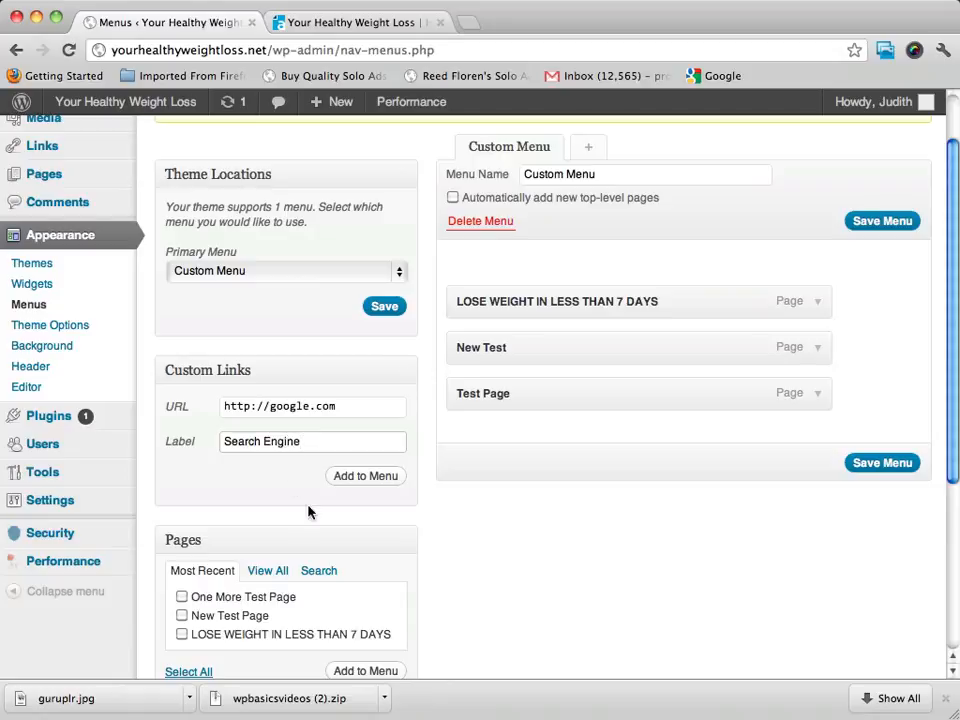
click(366, 478)
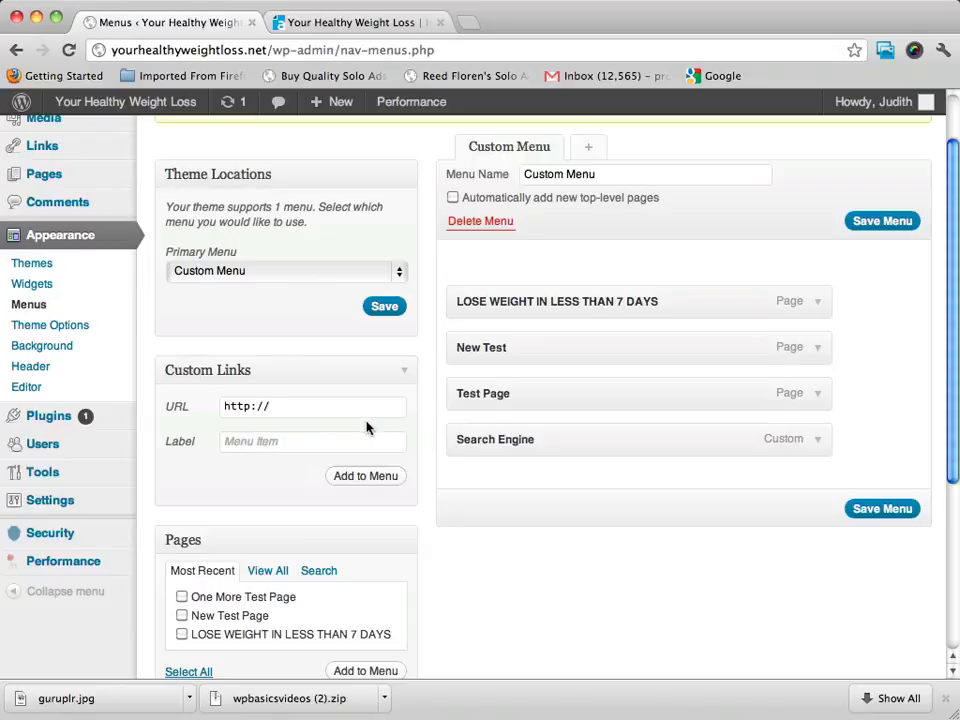
scroll(283, 379, down, 5)
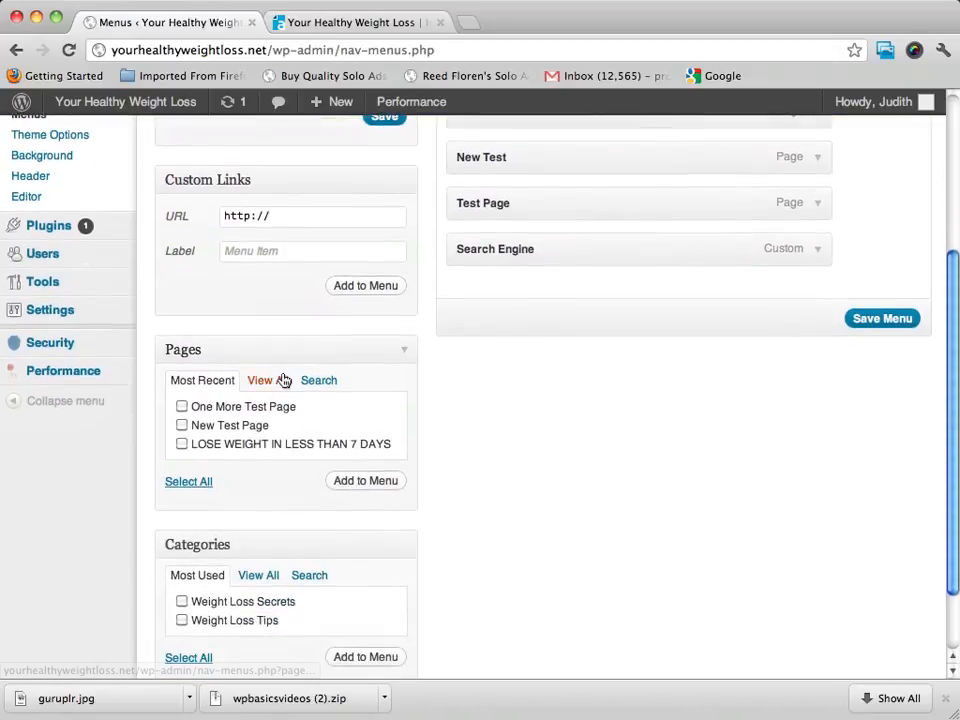
scroll(283, 379, up, 3)
scroll(283, 379, up, 3)
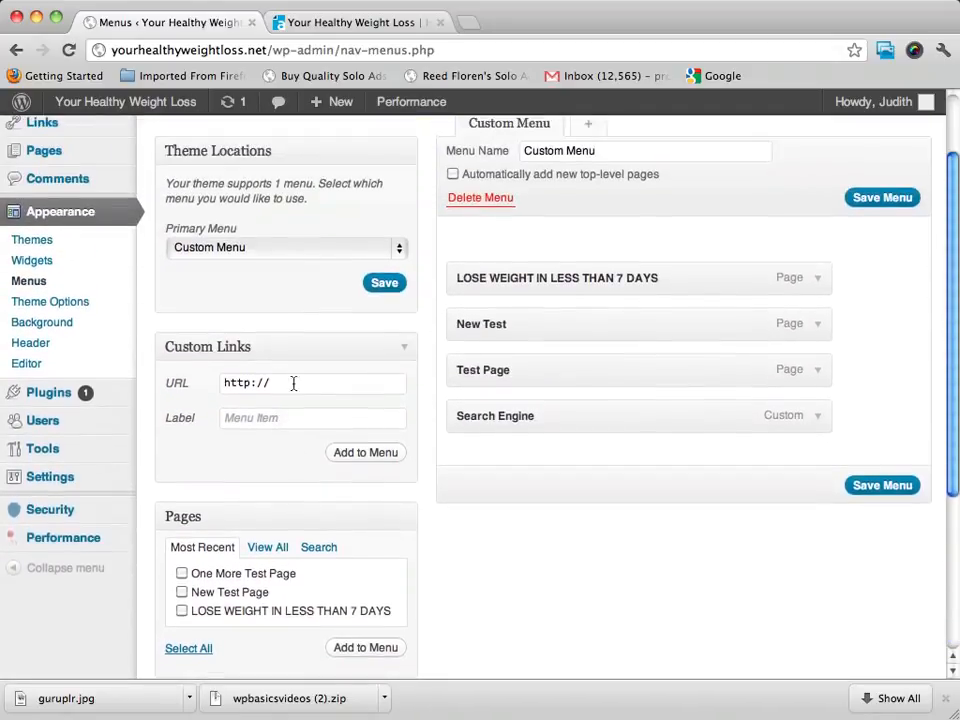
click(866, 489)
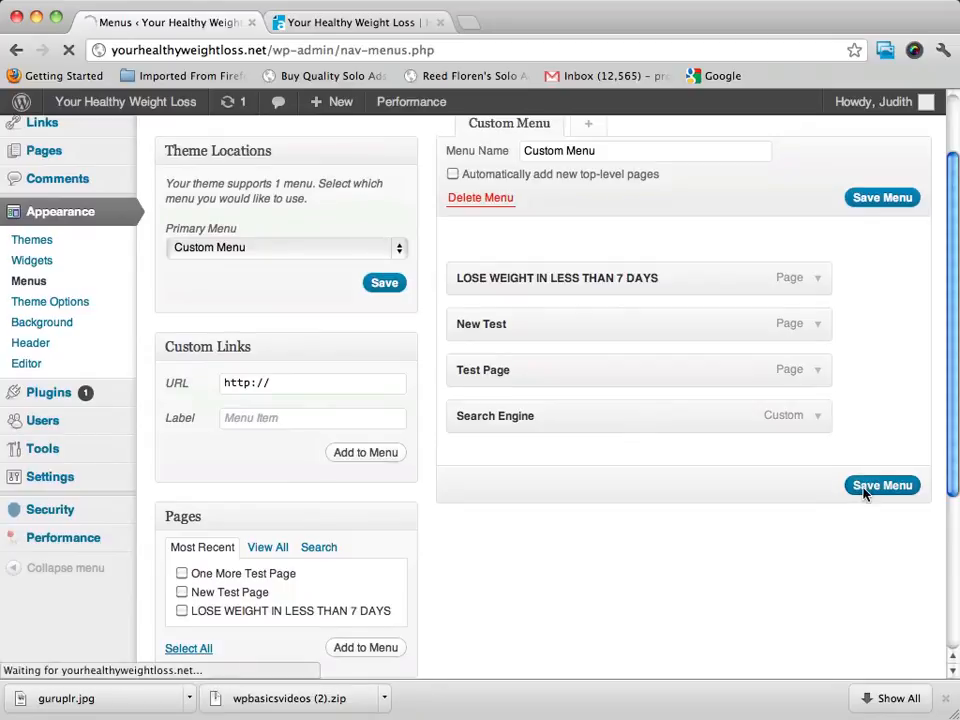
- Add the Weight Loss Tips category to Custom Menu and save the menu
scroll(813, 438, down, 5)
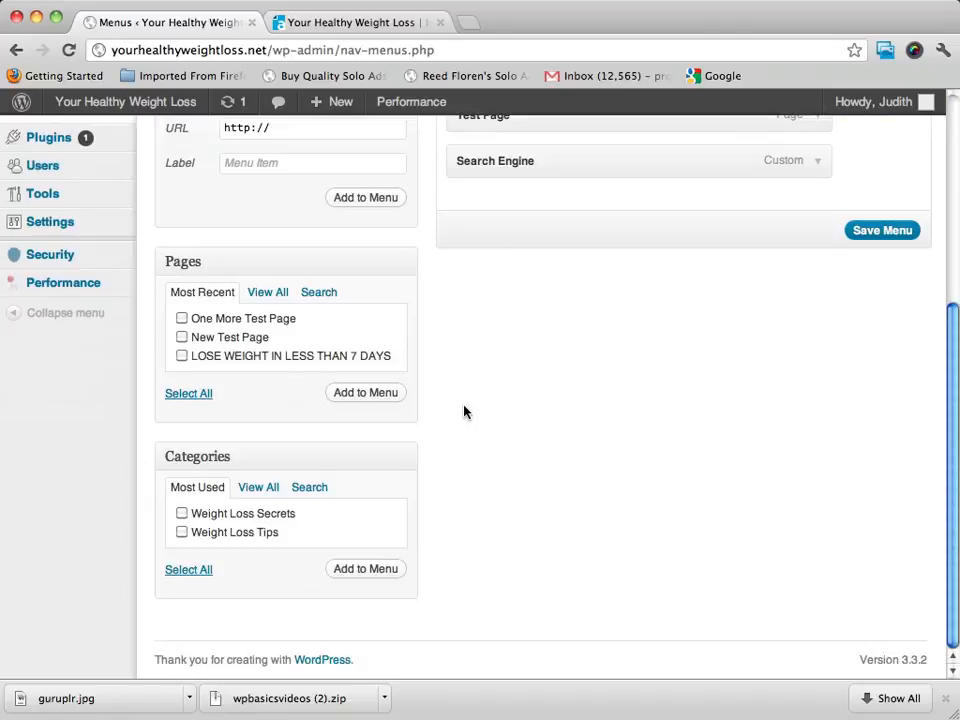
click(183, 532)
click(367, 568)
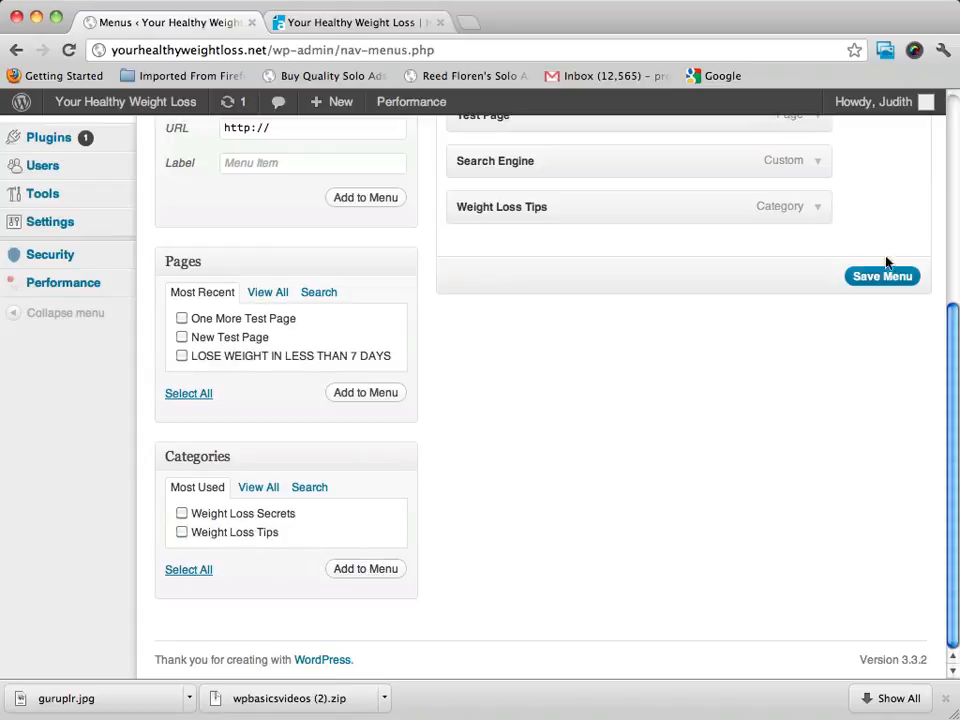
click(897, 277)
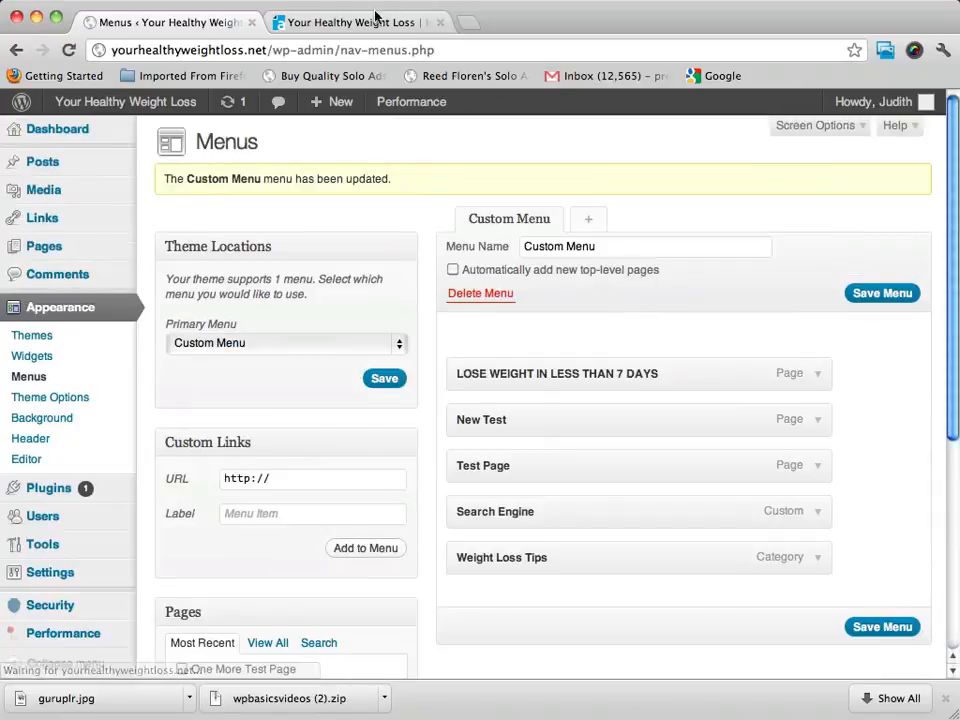
- Reload the live site and compare its navigation links with the items listed in Custom Menu
click(366, 24)
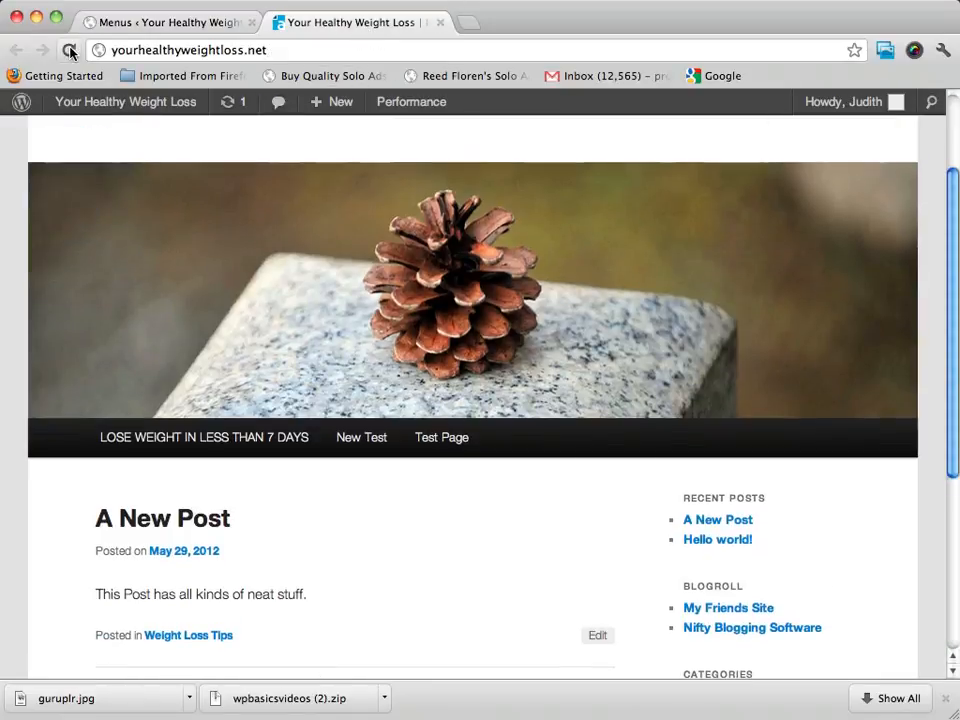
click(69, 50)
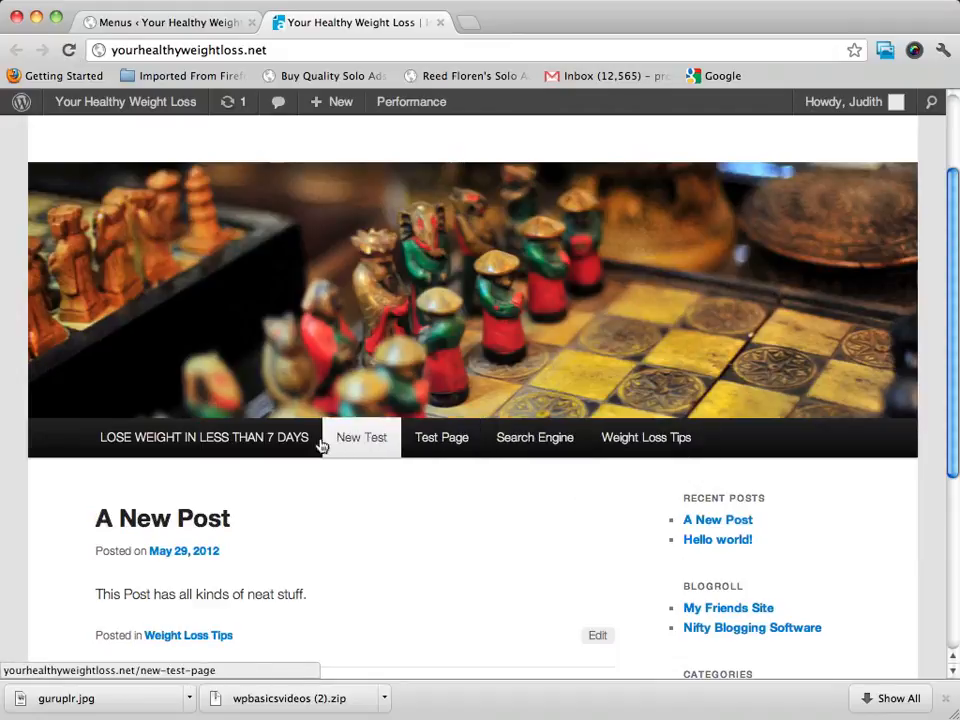
click(173, 22)
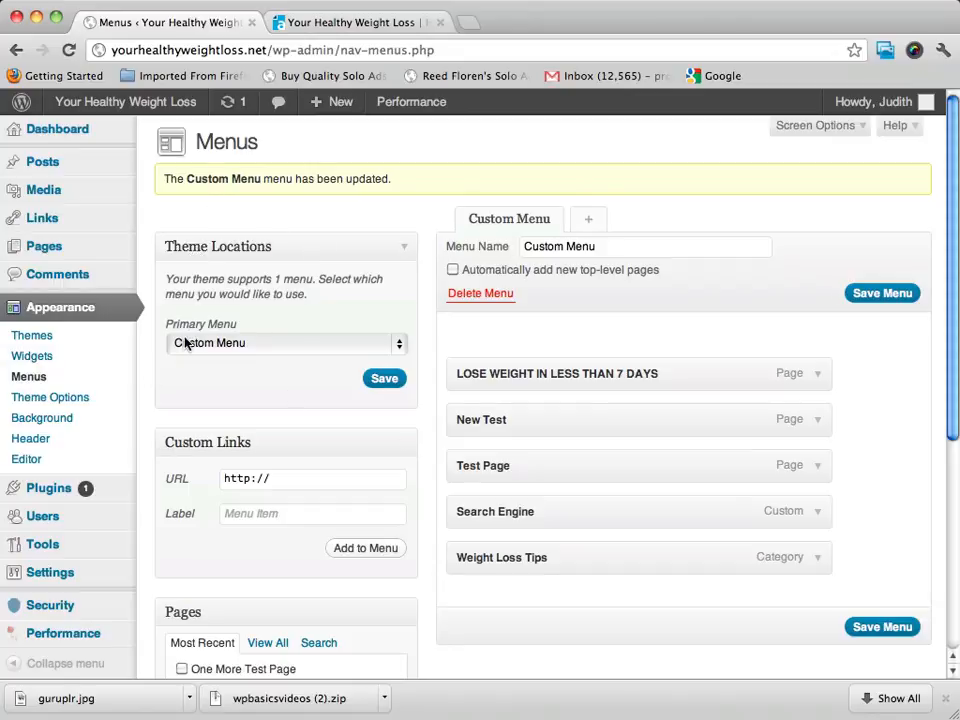
scroll(583, 314, down, 5)
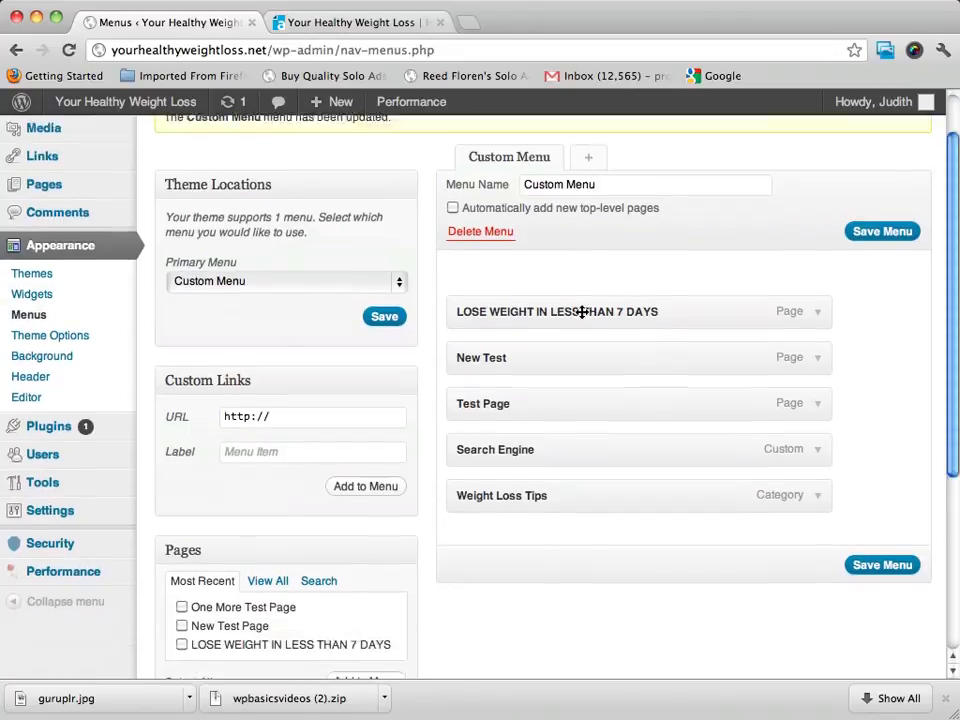
scroll(581, 313, up, 4)
scroll(581, 312, up, 1)
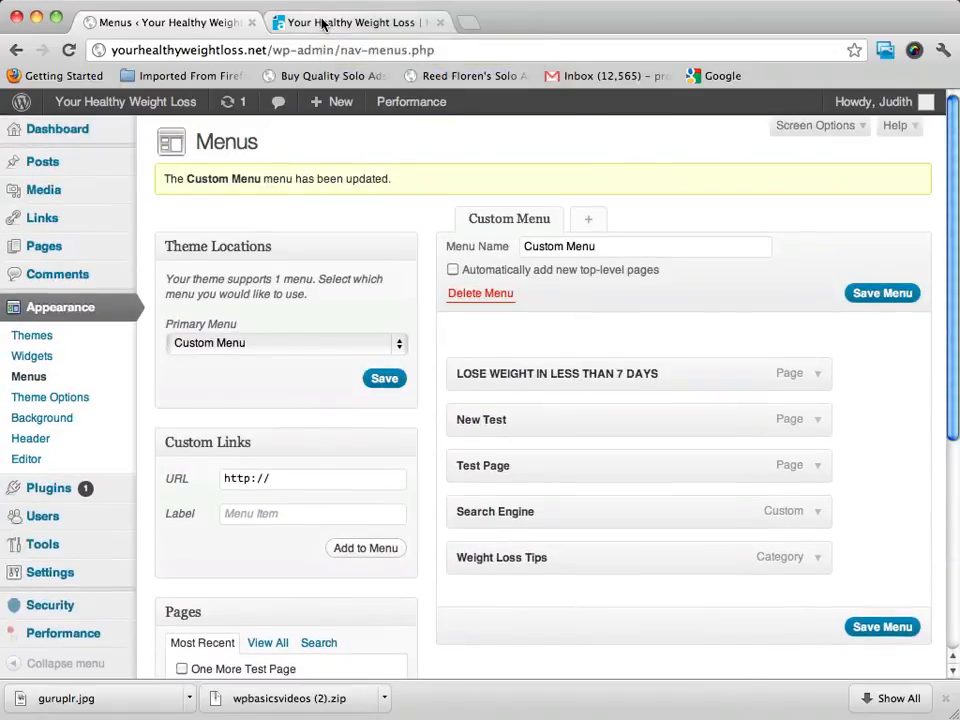
click(323, 24)
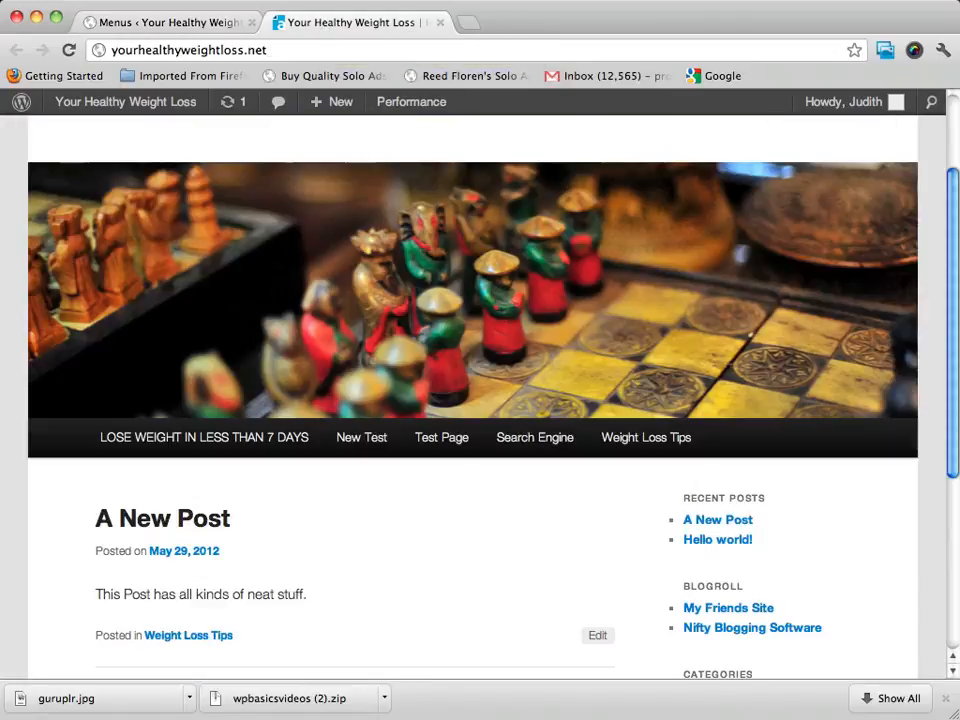